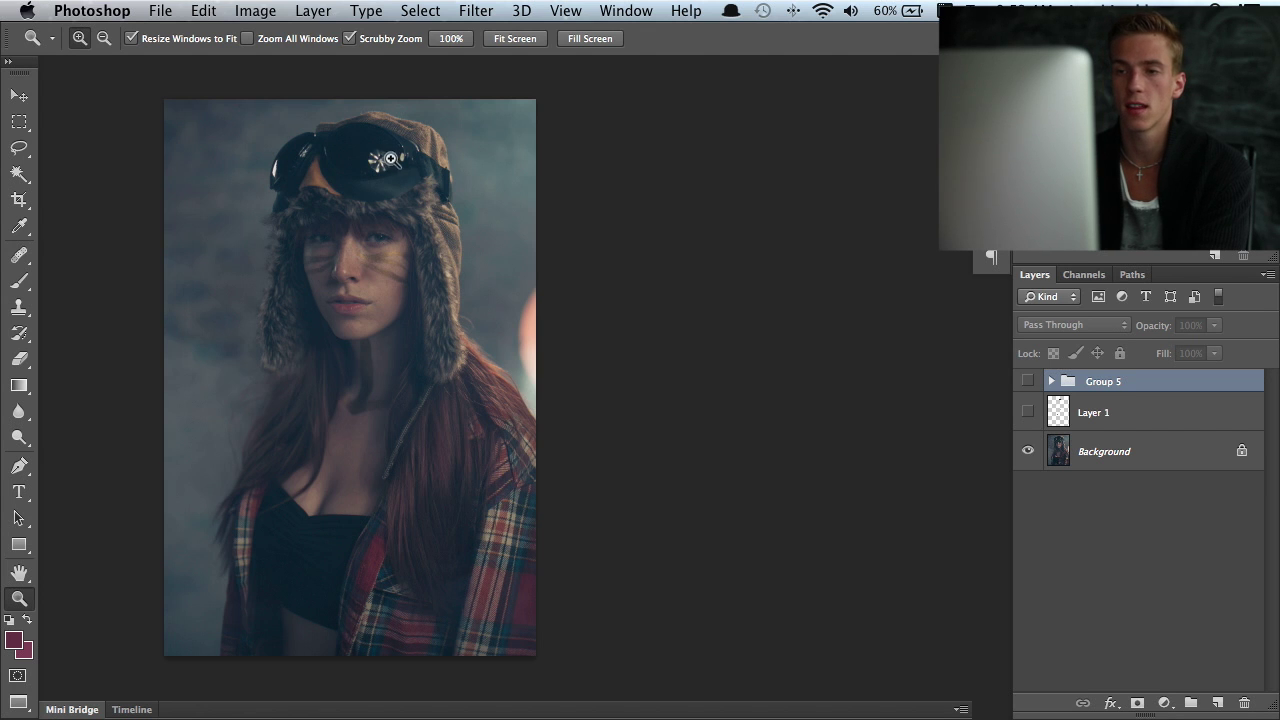
Zoom in twice on the freckled cheek and select the Background layer.
{"action": "left_click", "coordinate": [394, 263]}
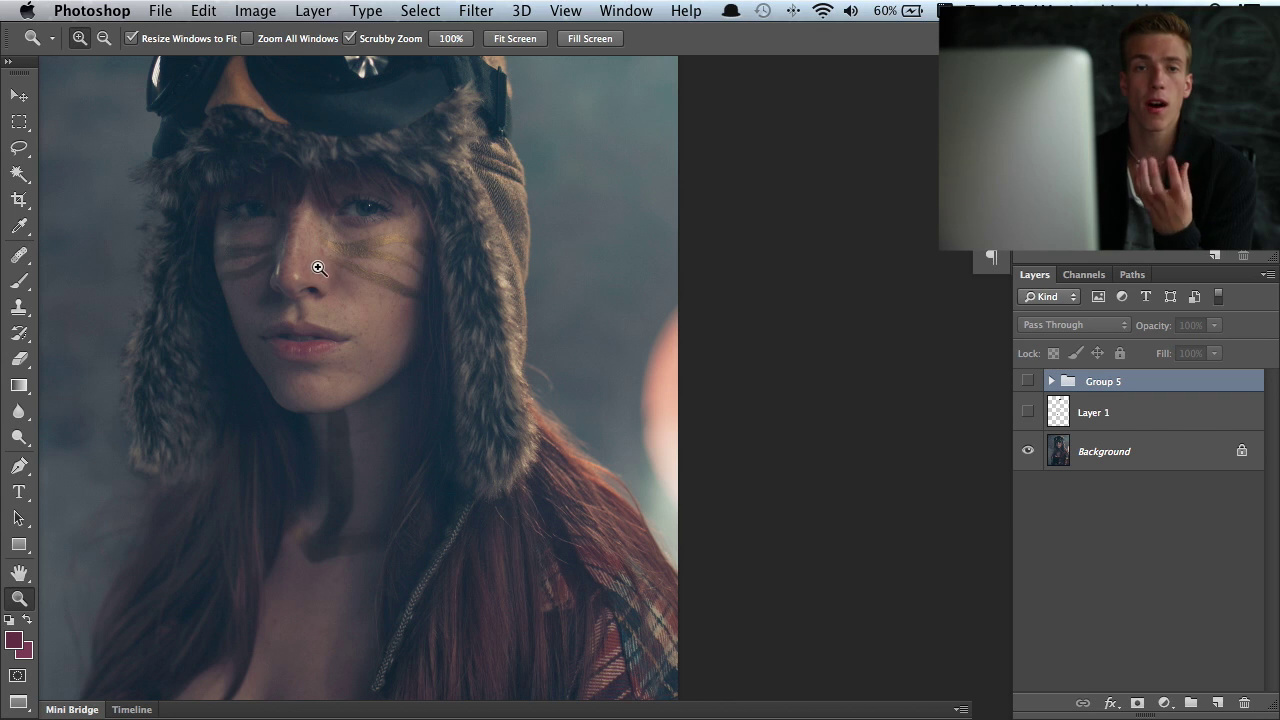
{"action": "left_click", "coordinate": [386, 279]}
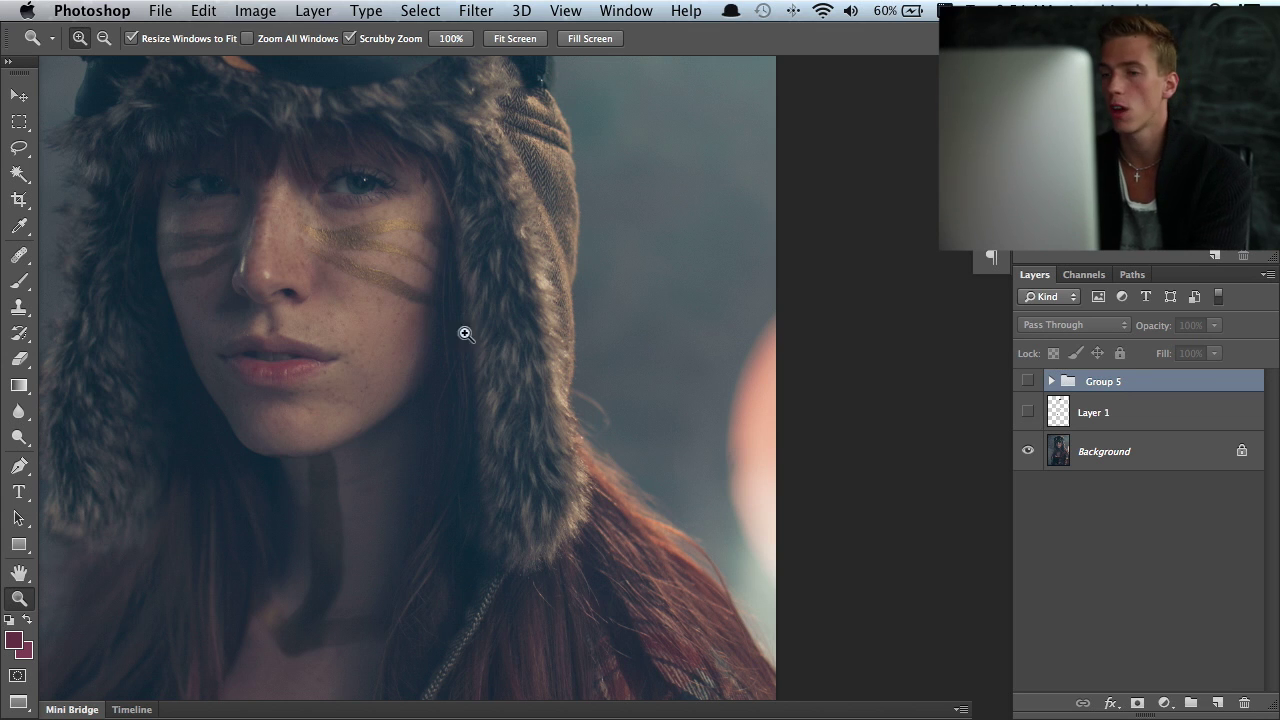
{"action": "left_click", "coordinate": [1108, 450]}
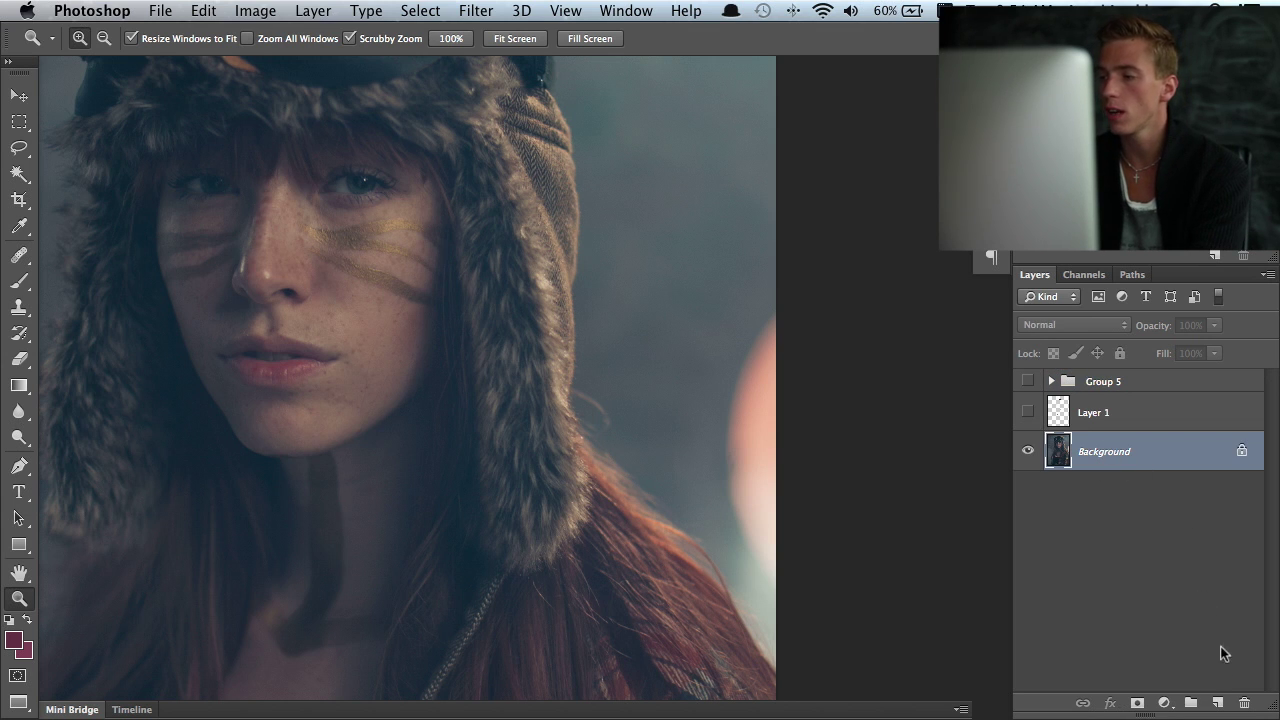
Add a new empty Layer 13 above Background and pick the Healing Brush Tool.
{"action": "left_click", "coordinate": [1219, 703]}
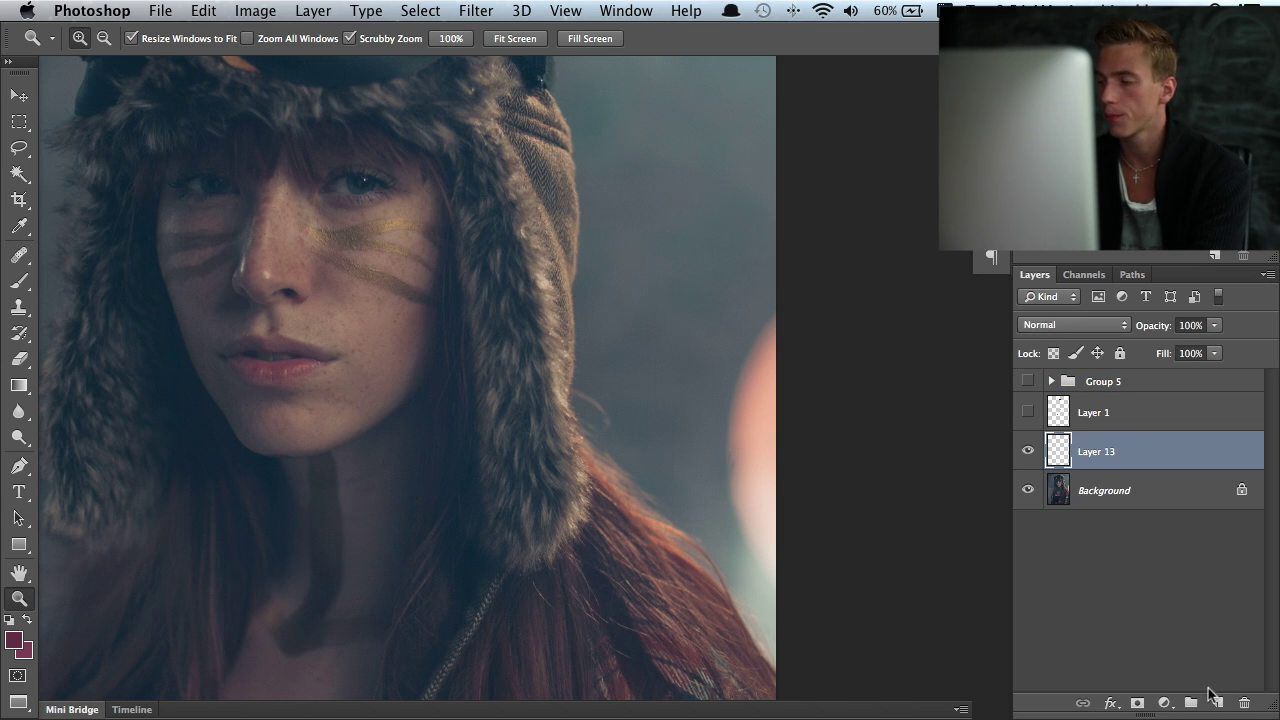
{"action": "left_click", "coordinate": [22, 257]}
{"action": "right_click", "coordinate": [22, 257]}
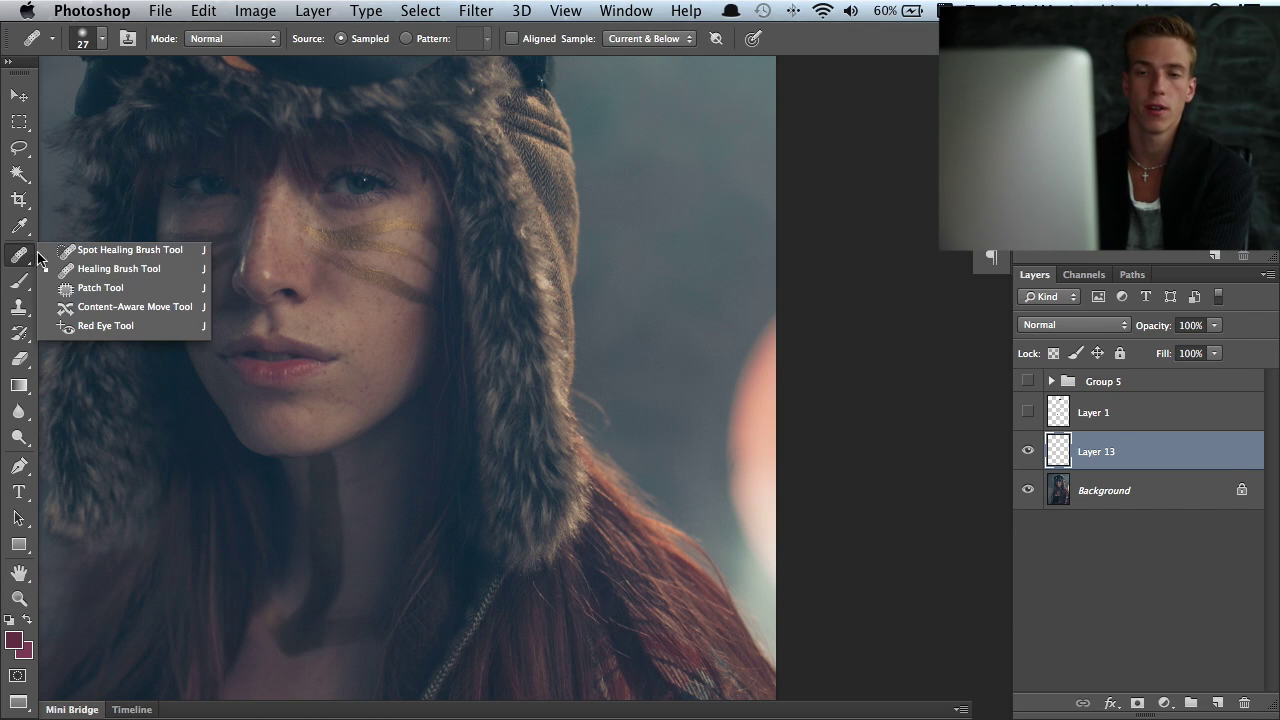
{"action": "left_click", "coordinate": [108, 273]}
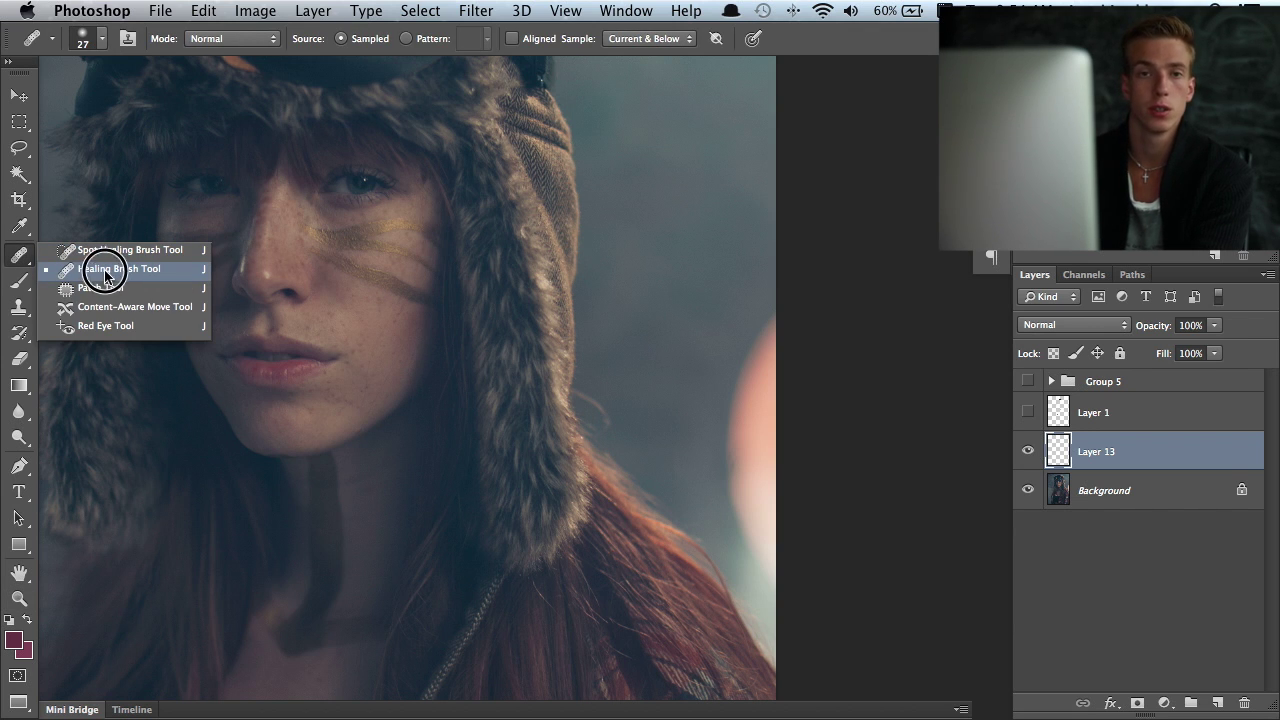
Zoom further into the cheek and return to the Healing Brush.
{"action": "key", "text": "z"}
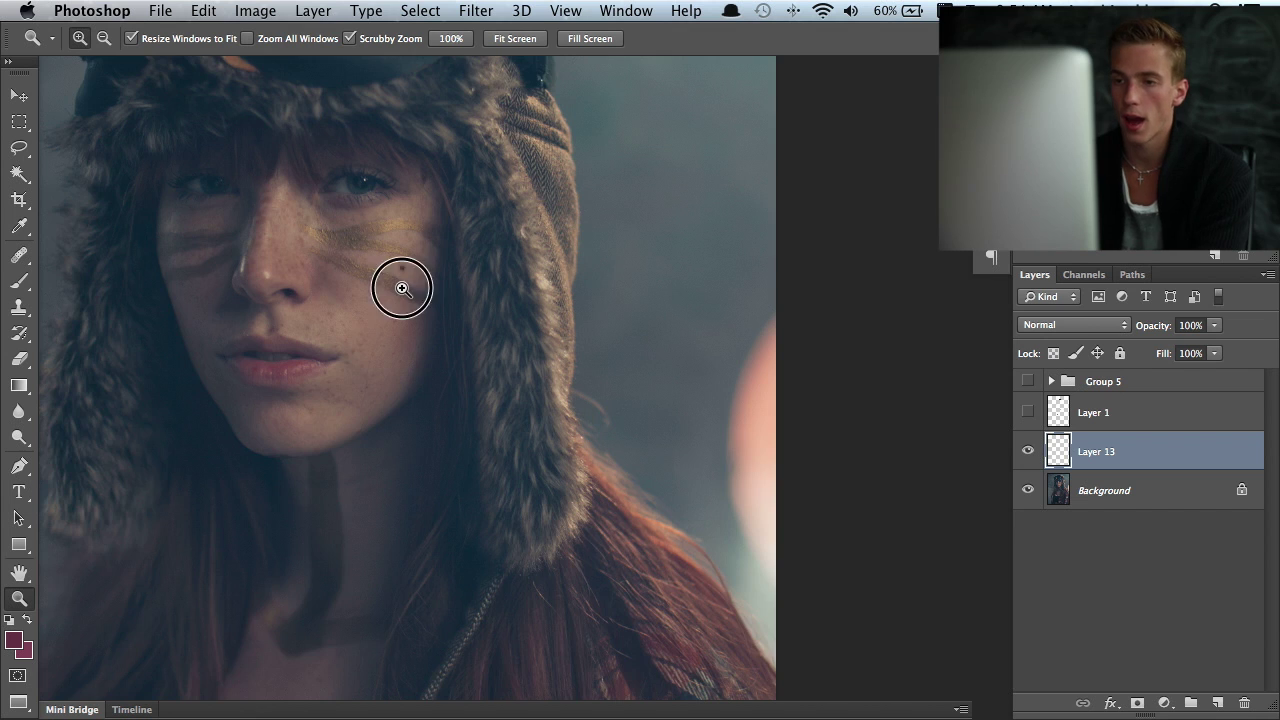
{"action": "left_click", "coordinate": [403, 286]}
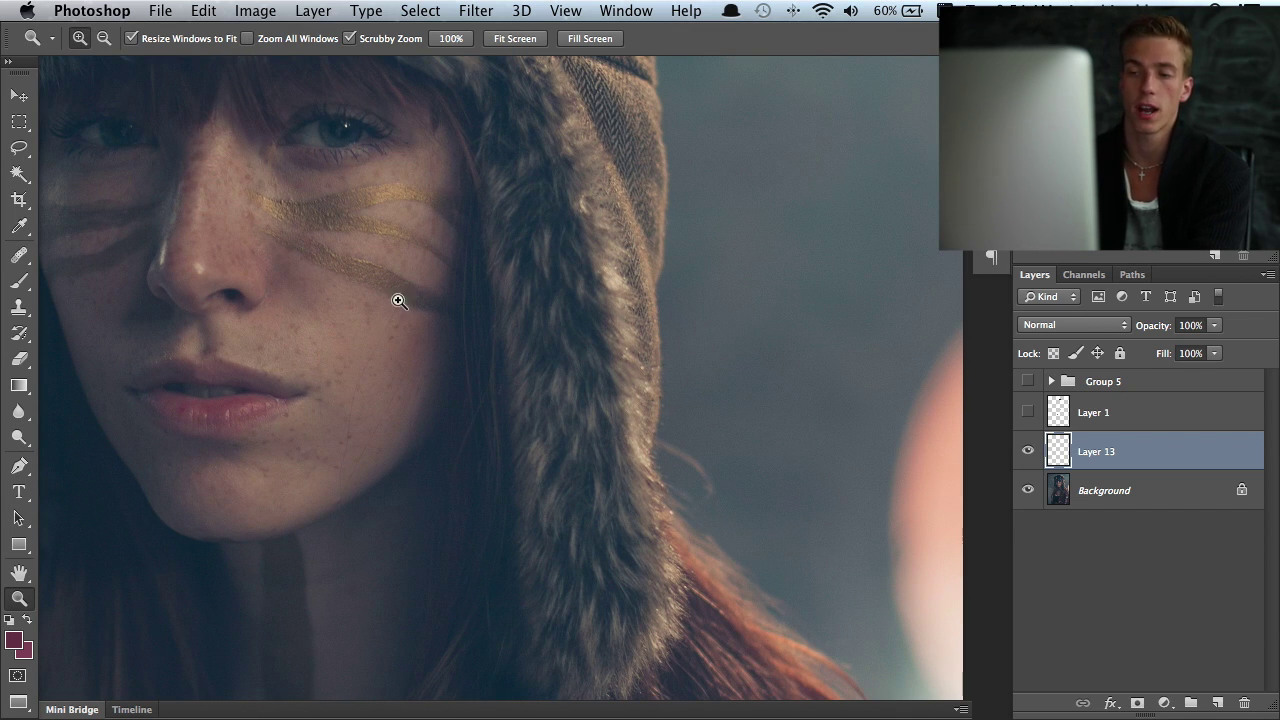
{"action": "left_click", "coordinate": [20, 254]}
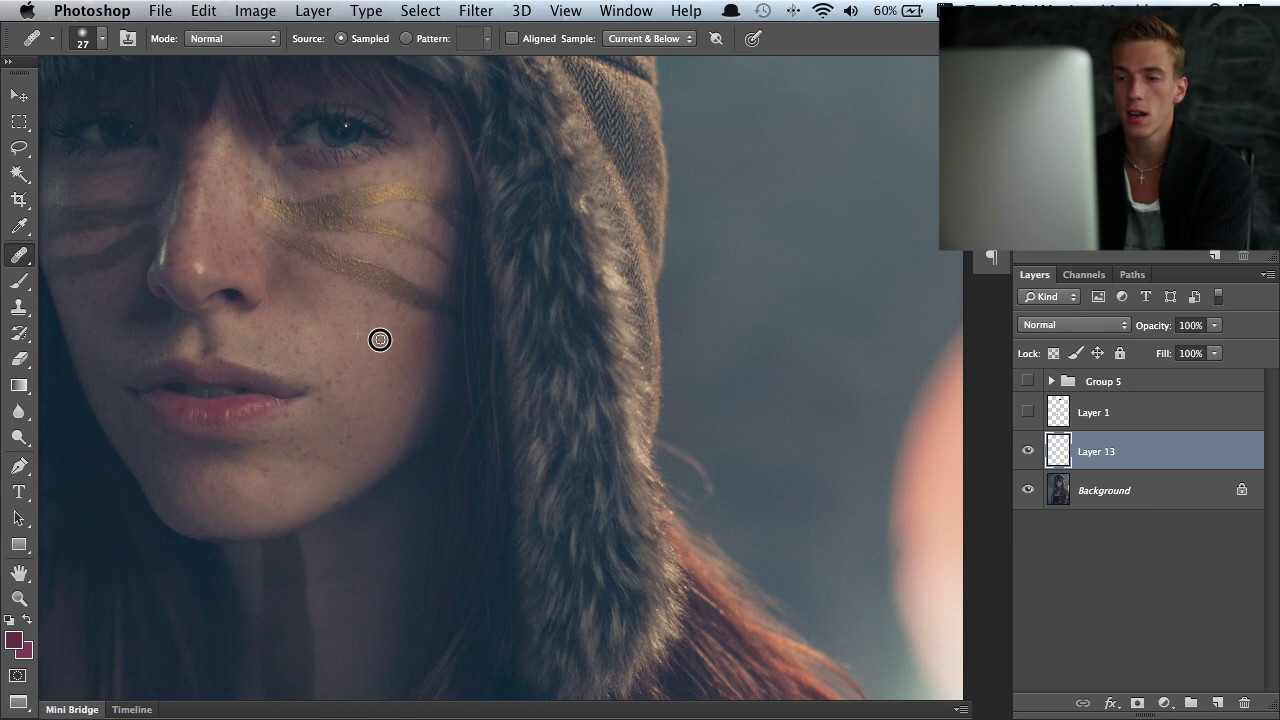
Sample clean skin and heal the blemishes on the cheek below the gold paint.
{"action": "mouse_move", "coordinate": [380, 334]}
{"action": "left_mouse_down"}
{"action": "mouse_move", "coordinate": [373, 353]}
{"action": "mouse_move", "coordinate": [392, 335]}
{"action": "left_mouse_up"}
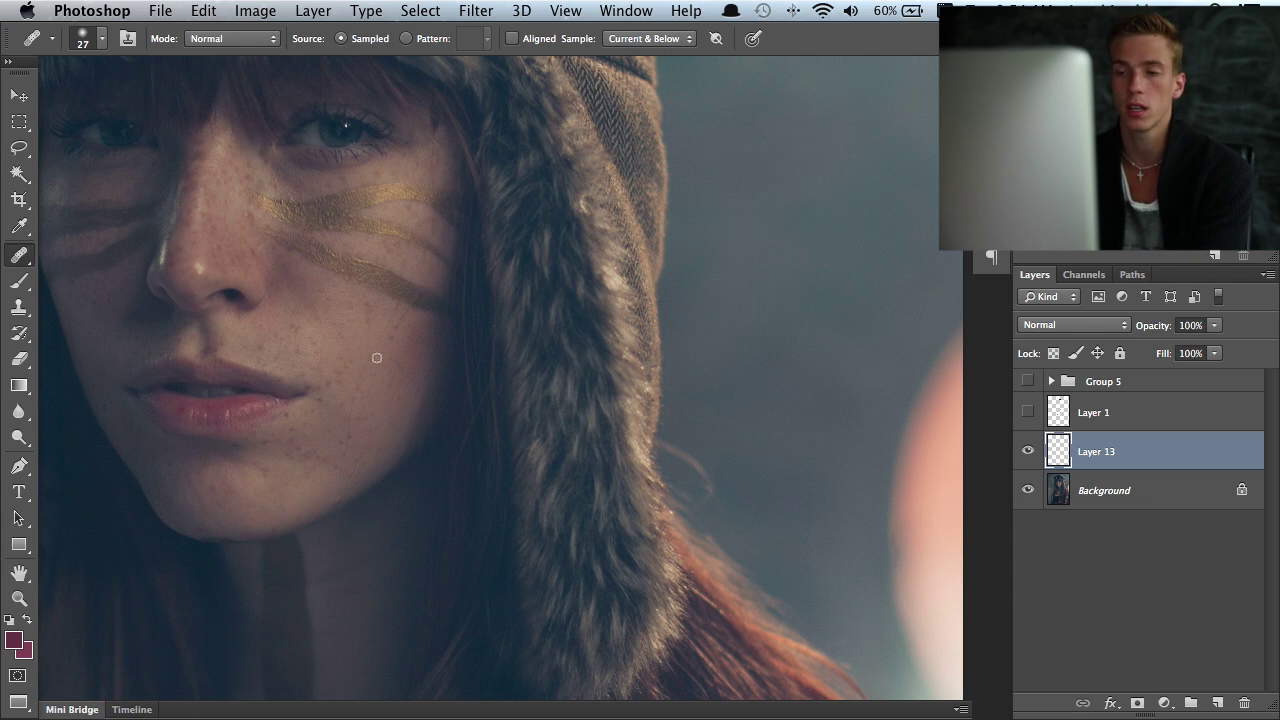
{"action": "mouse_move", "coordinate": [376, 353]}
{"action": "left_mouse_down"}
{"action": "mouse_move", "coordinate": [363, 368]}
{"action": "mouse_move", "coordinate": [372, 352]}
{"action": "left_mouse_up"}
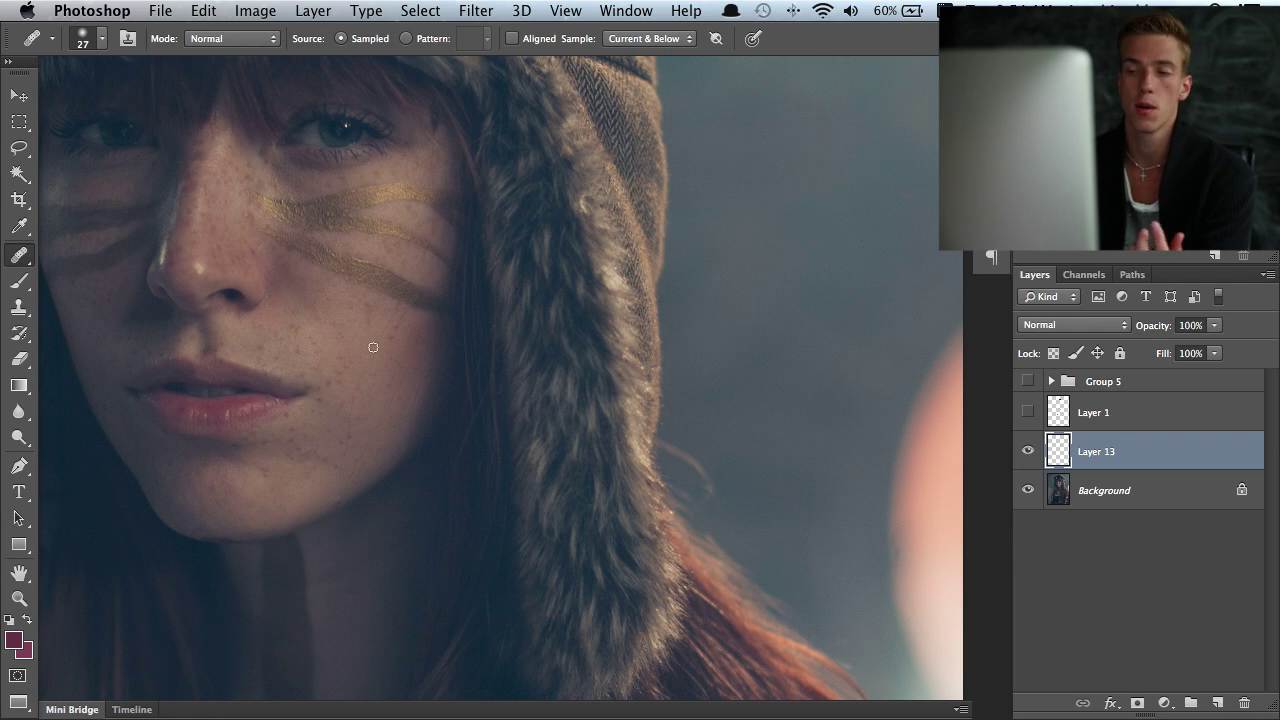
{"action": "left_click", "coordinate": [375, 341], "text": "alt"}
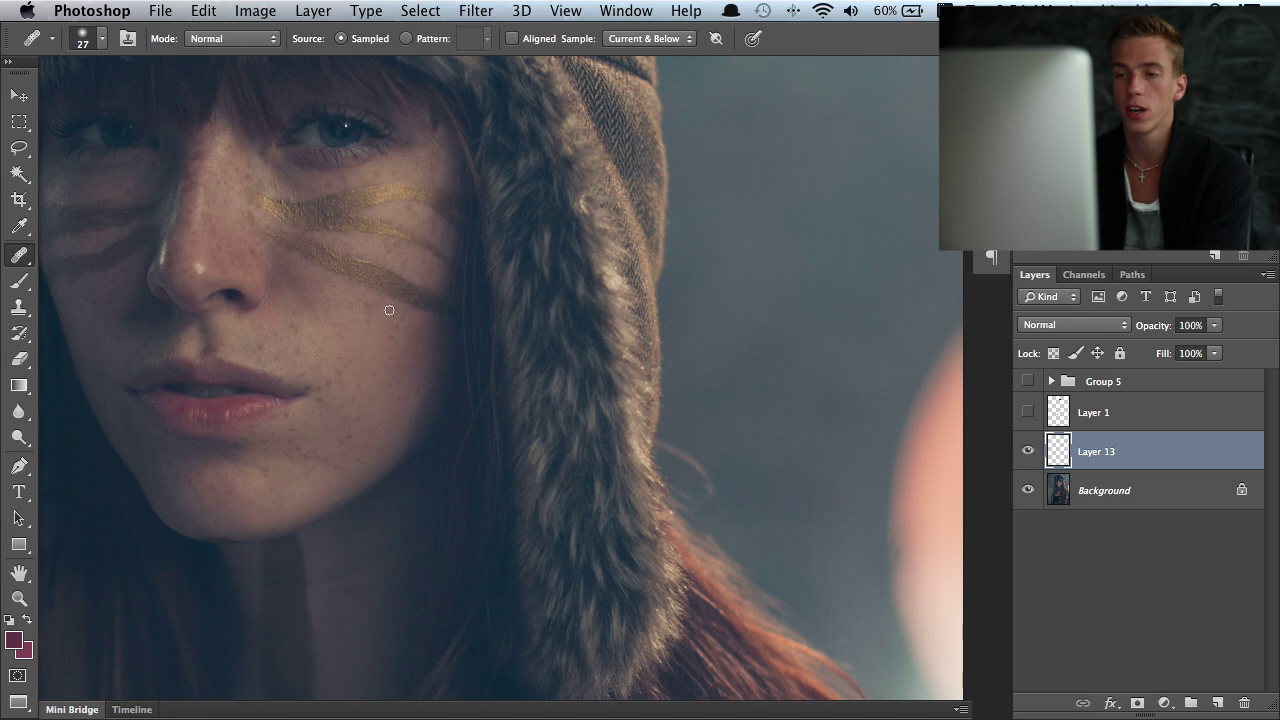
{"action": "left_click", "coordinate": [389, 366]}
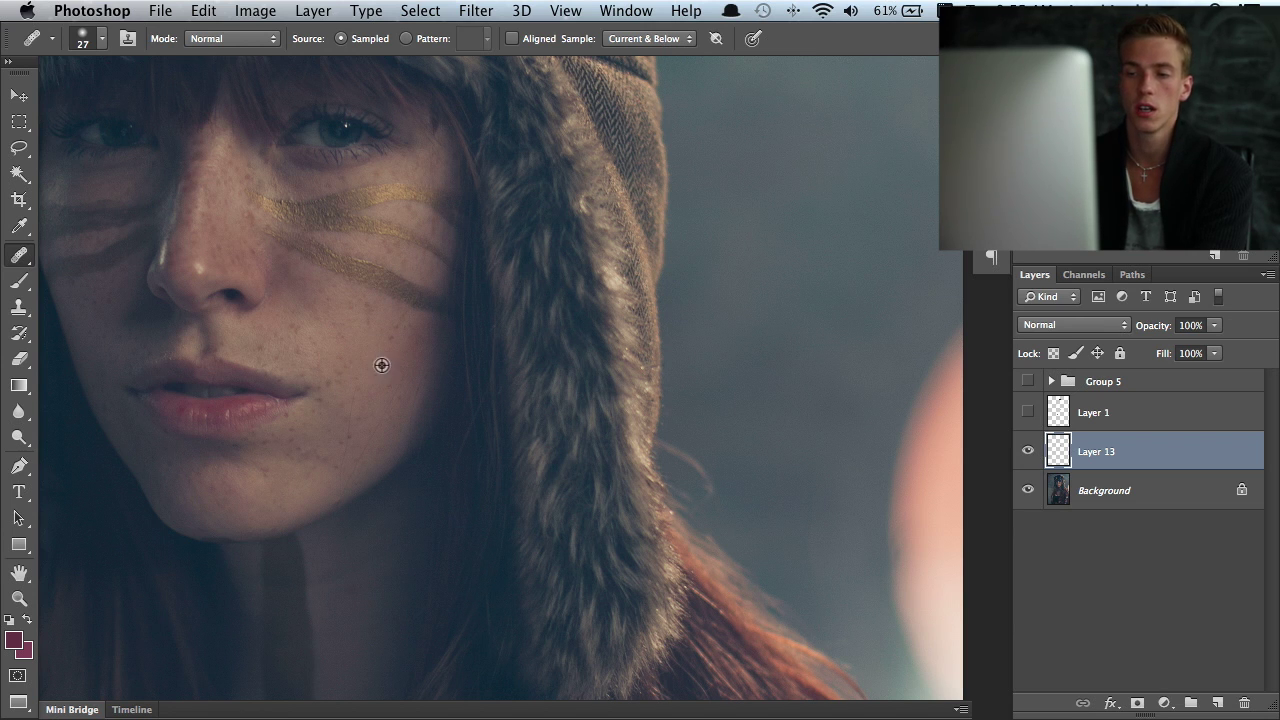
{"action": "left_click", "coordinate": [357, 391]}
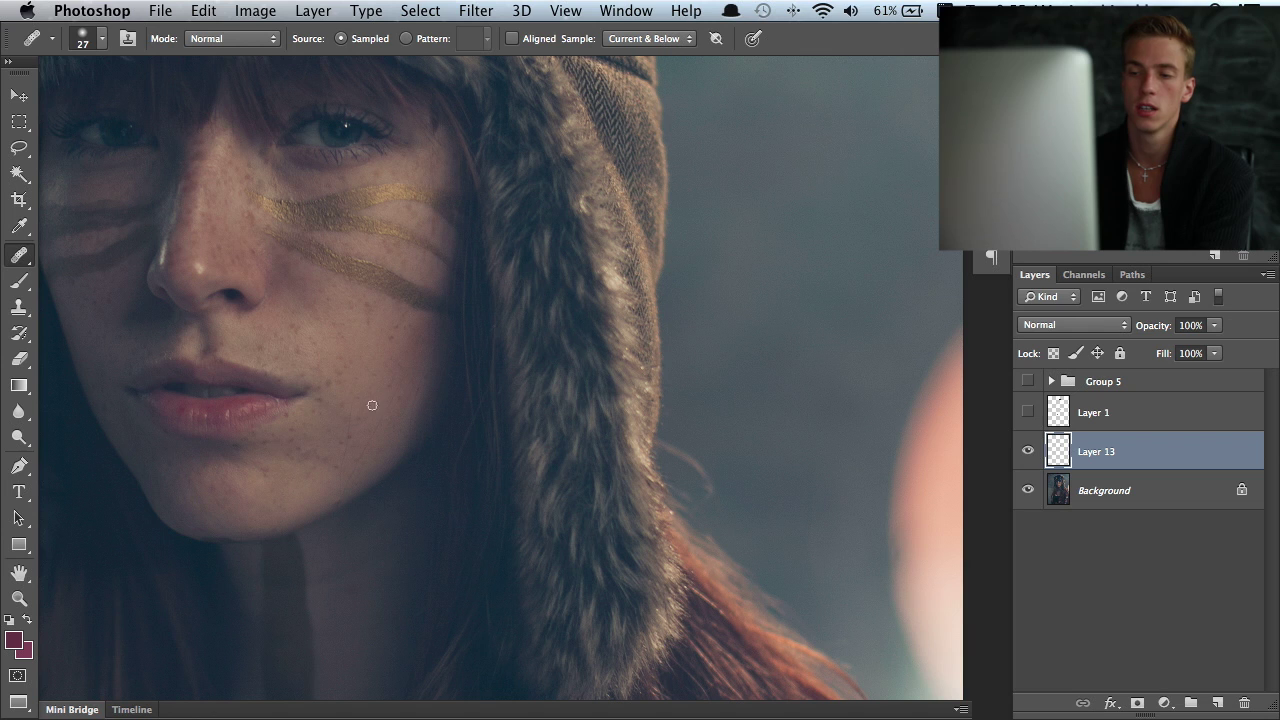
{"action": "left_click", "coordinate": [356, 413]}
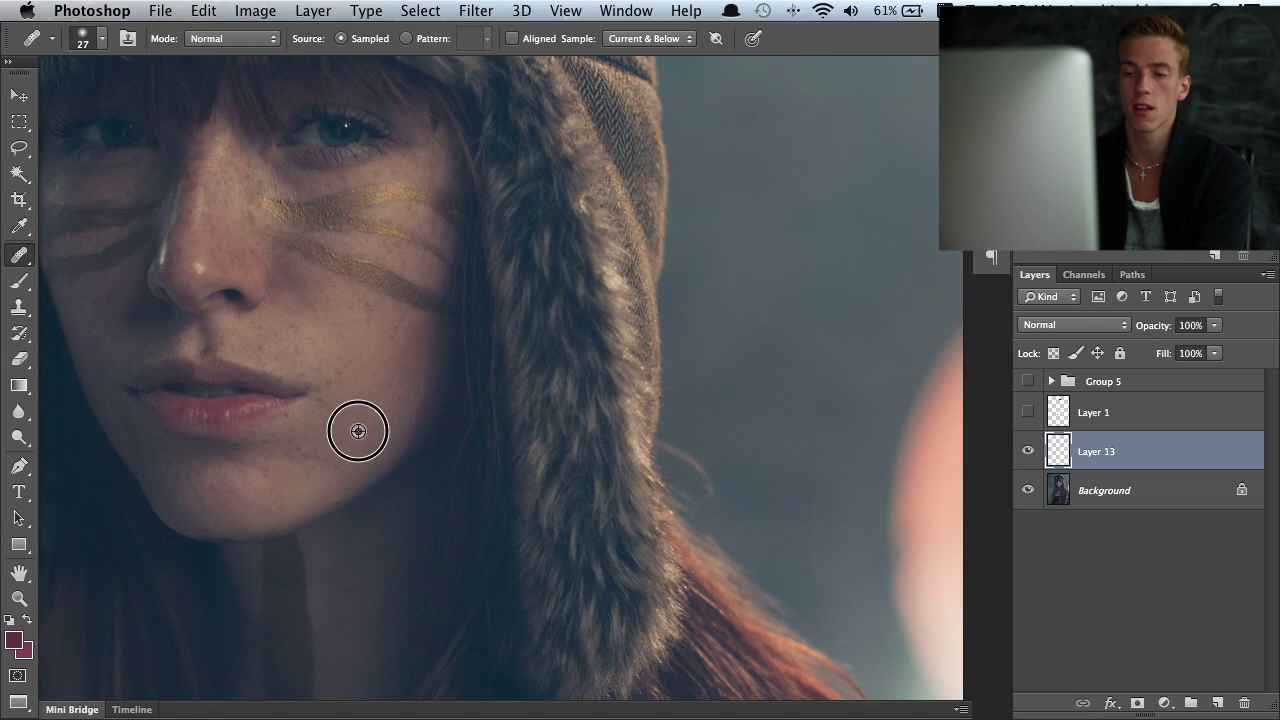
Heal the blemishes on the chin, resampling clean skin nearby.
{"action": "left_click", "coordinate": [345, 453]}
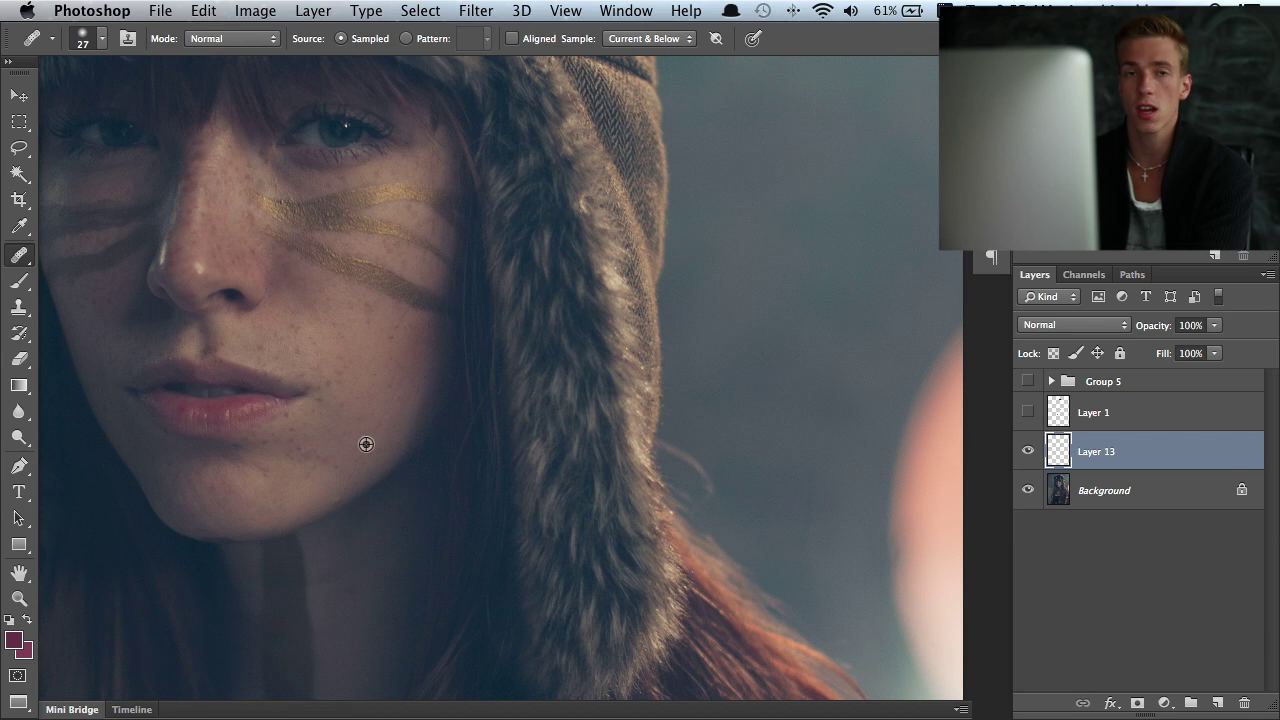
{"action": "left_click", "coordinate": [366, 444], "text": "alt"}
{"action": "left_click", "coordinate": [341, 471]}
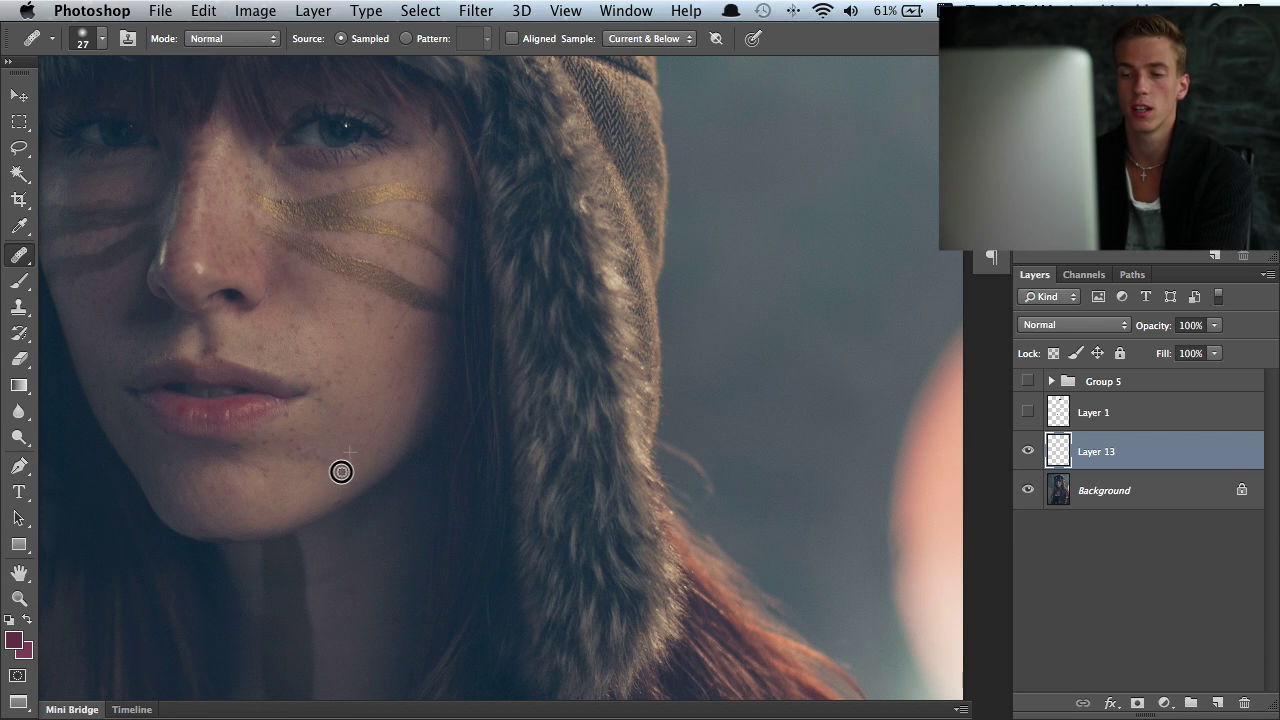
{"action": "mouse_move", "coordinate": [330, 476]}
{"action": "left_mouse_down"}
{"action": "mouse_move", "coordinate": [337, 486]}
{"action": "mouse_move", "coordinate": [346, 453]}
{"action": "left_mouse_up"}
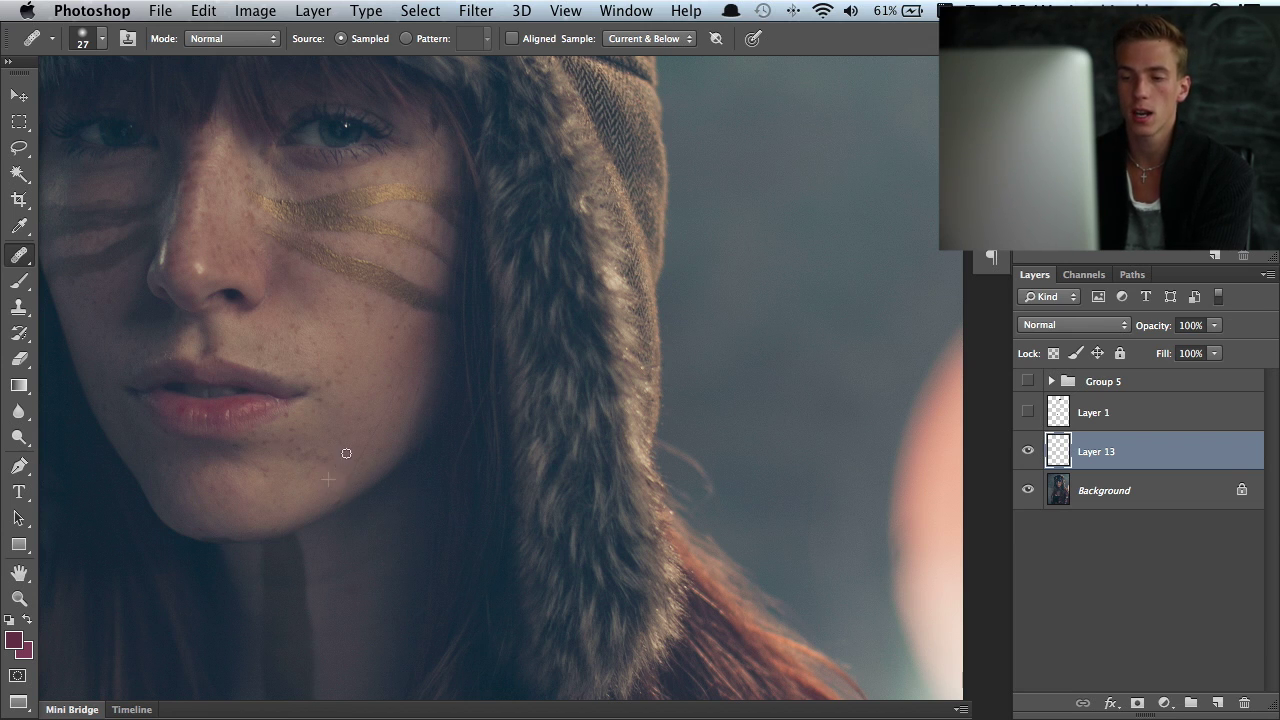
{"action": "left_click", "coordinate": [343, 473], "text": "alt"}
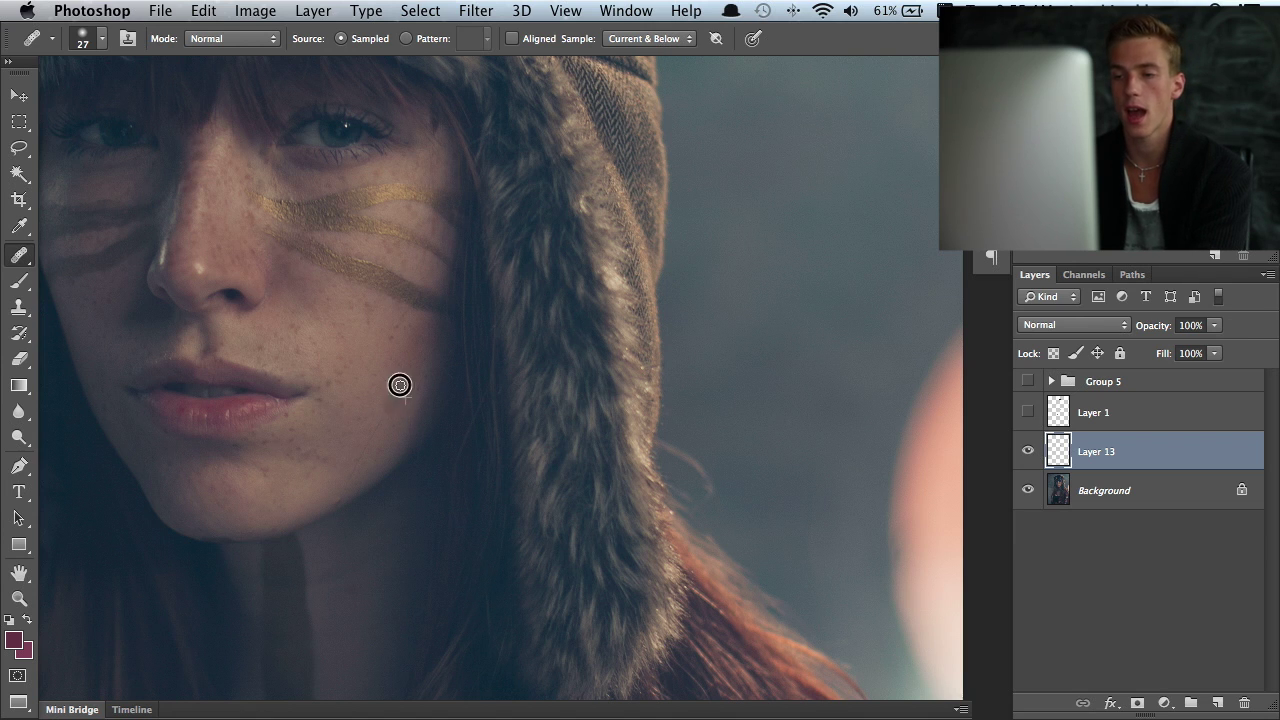
Heal remaining spots on the lower cheek and along the jawline.
{"action": "left_click", "coordinate": [397, 423]}
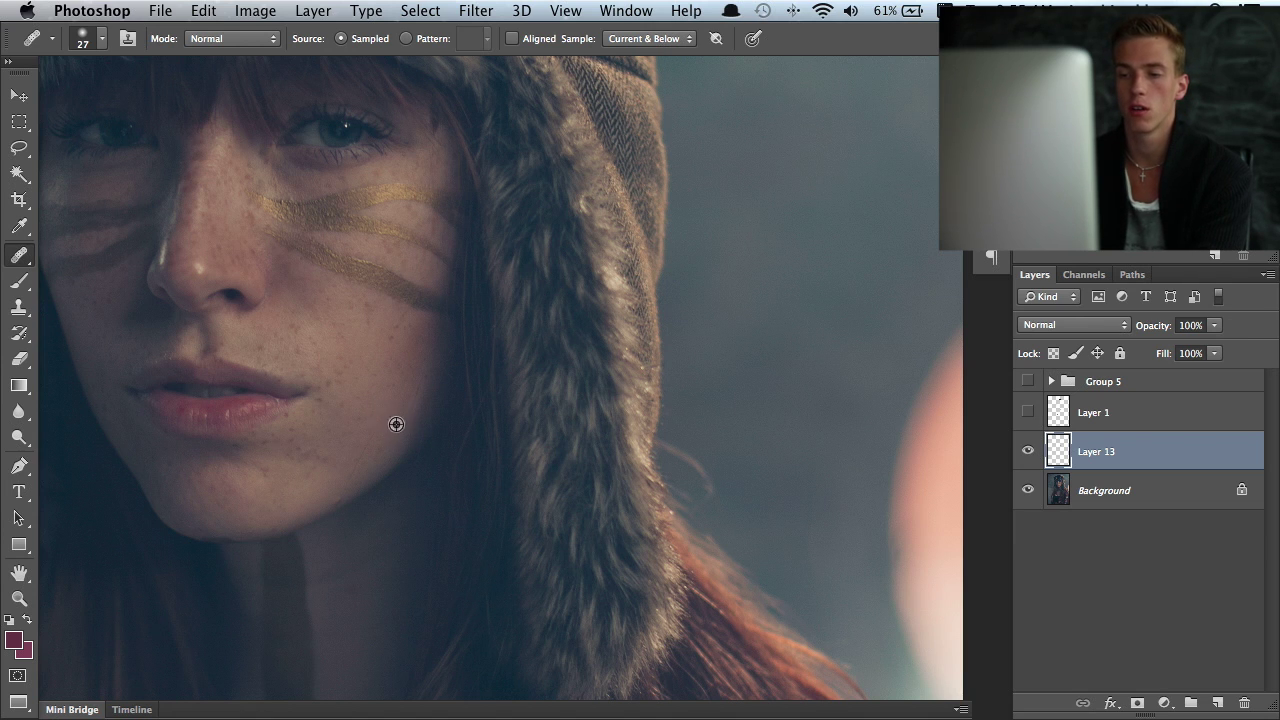
{"action": "left_click", "coordinate": [364, 449]}
{"action": "left_click", "coordinate": [360, 453]}
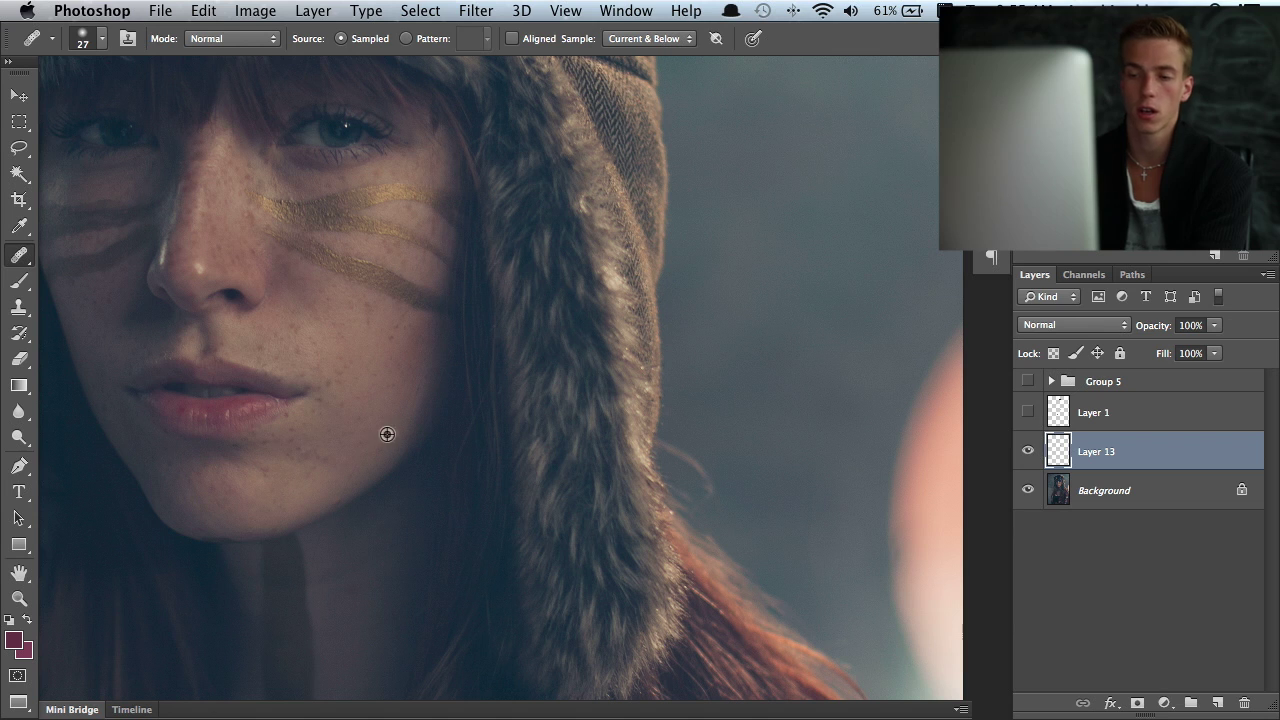
{"action": "left_click_drag", "start_coordinate": [349, 477], "coordinate": [346, 486]}
{"action": "left_click", "coordinate": [358, 481], "text": "alt"}
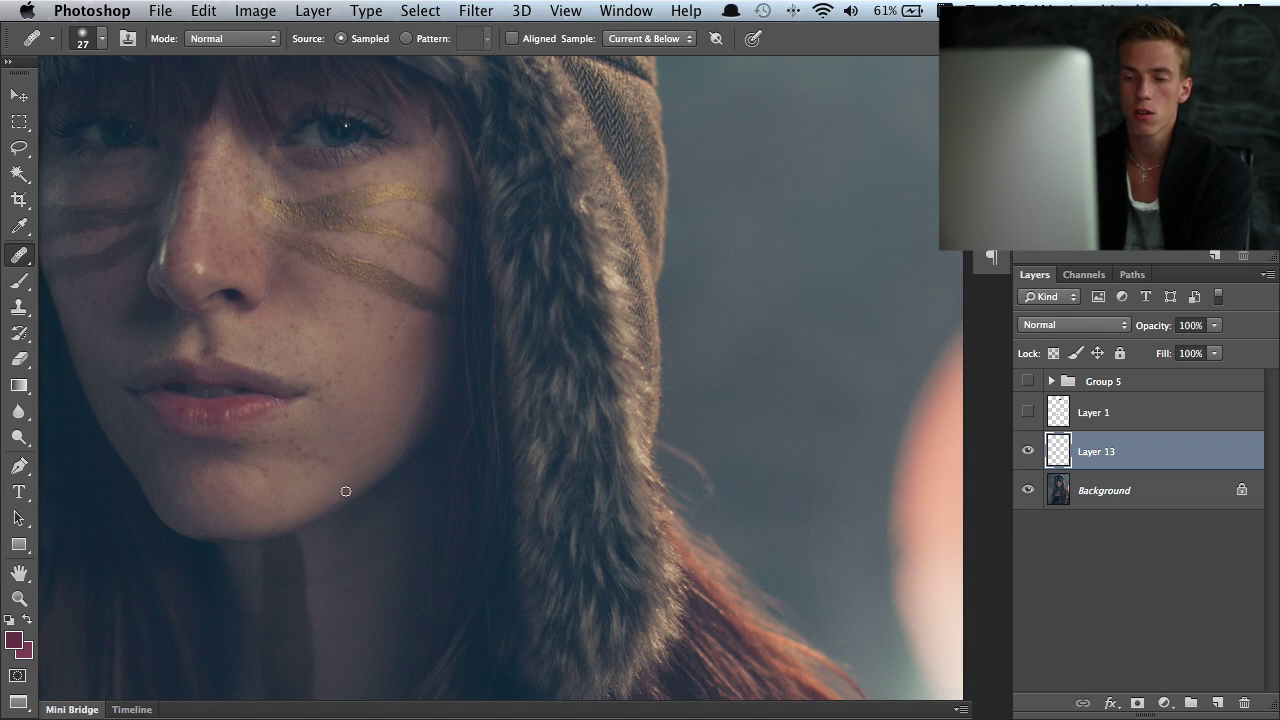
{"action": "left_click", "coordinate": [342, 494]}
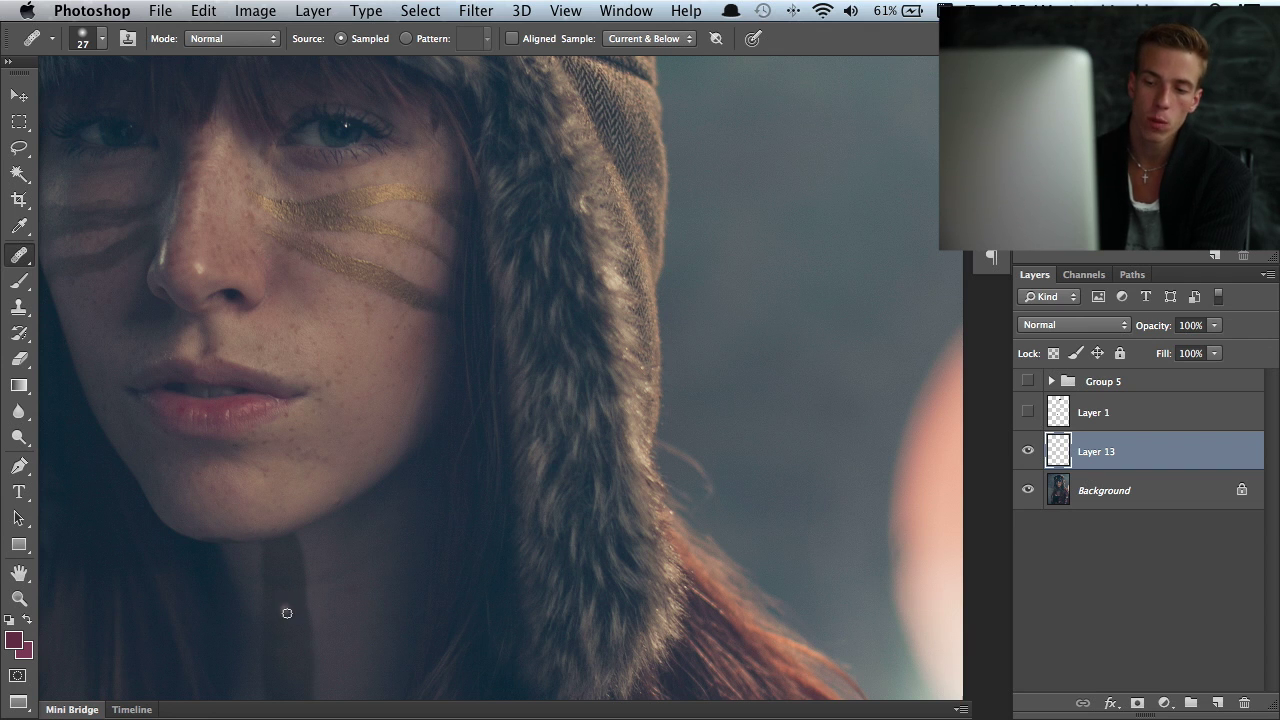
Pan over to the chin, sample clean chin skin, and zoom in on the lips and chin.
{"action": "scroll", "coordinate": [280, 432], "scroll_direction": "down", "scroll_amount": 5}
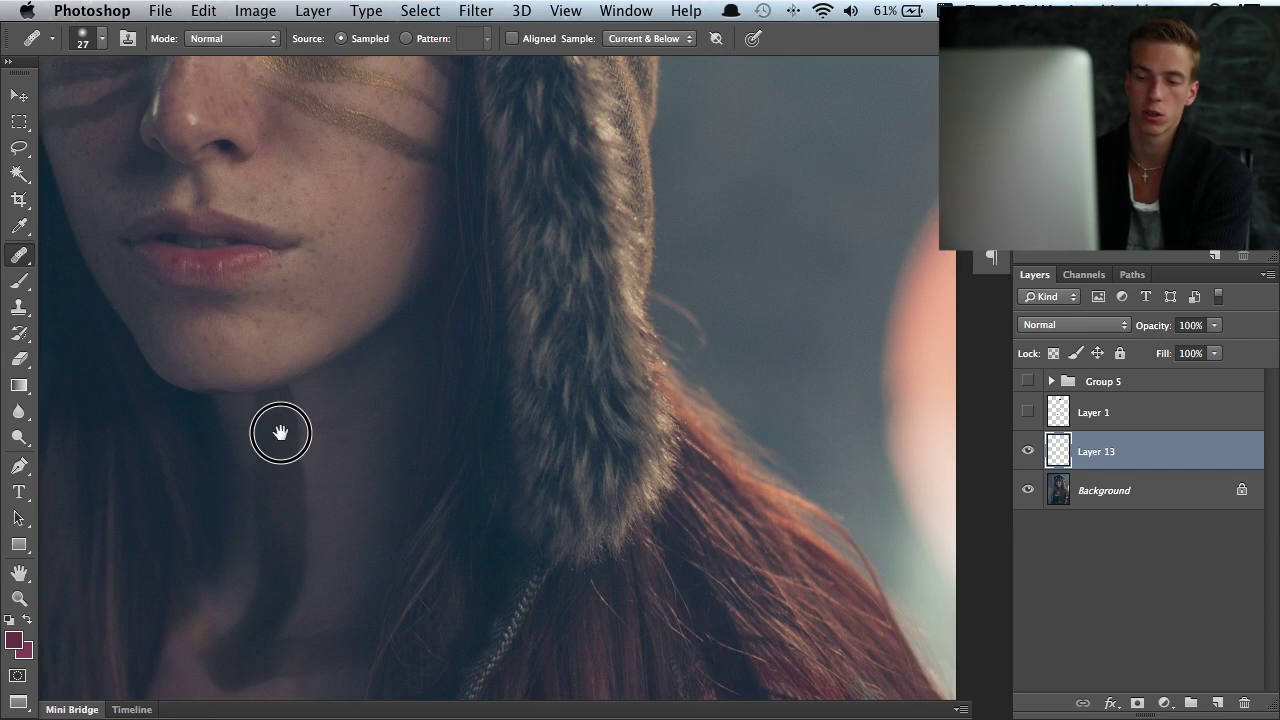
{"action": "scroll", "coordinate": [286, 414], "scroll_direction": "up", "scroll_amount": 2}
{"action": "scroll", "coordinate": [286, 414], "scroll_direction": "left", "scroll_amount": 2}
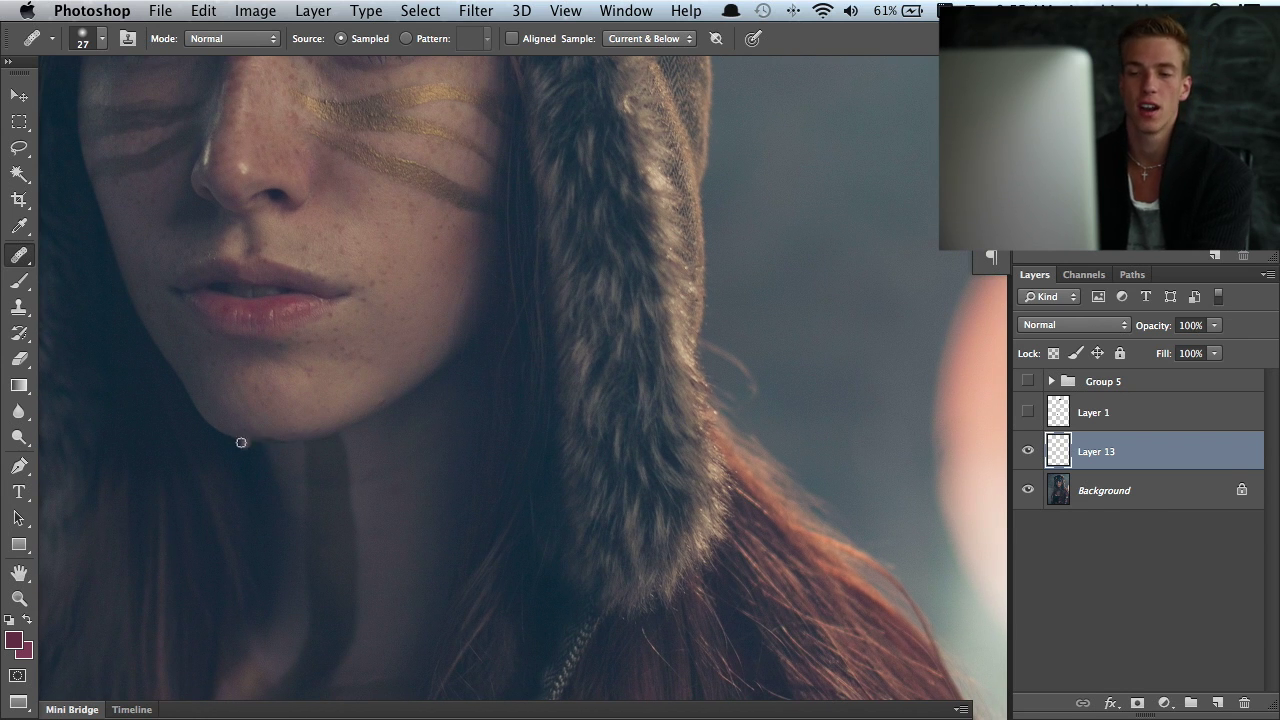
{"action": "scroll", "coordinate": [300, 410], "scroll_direction": "up", "scroll_amount": 1}
{"action": "scroll", "coordinate": [300, 410], "scroll_direction": "left", "scroll_amount": 2}
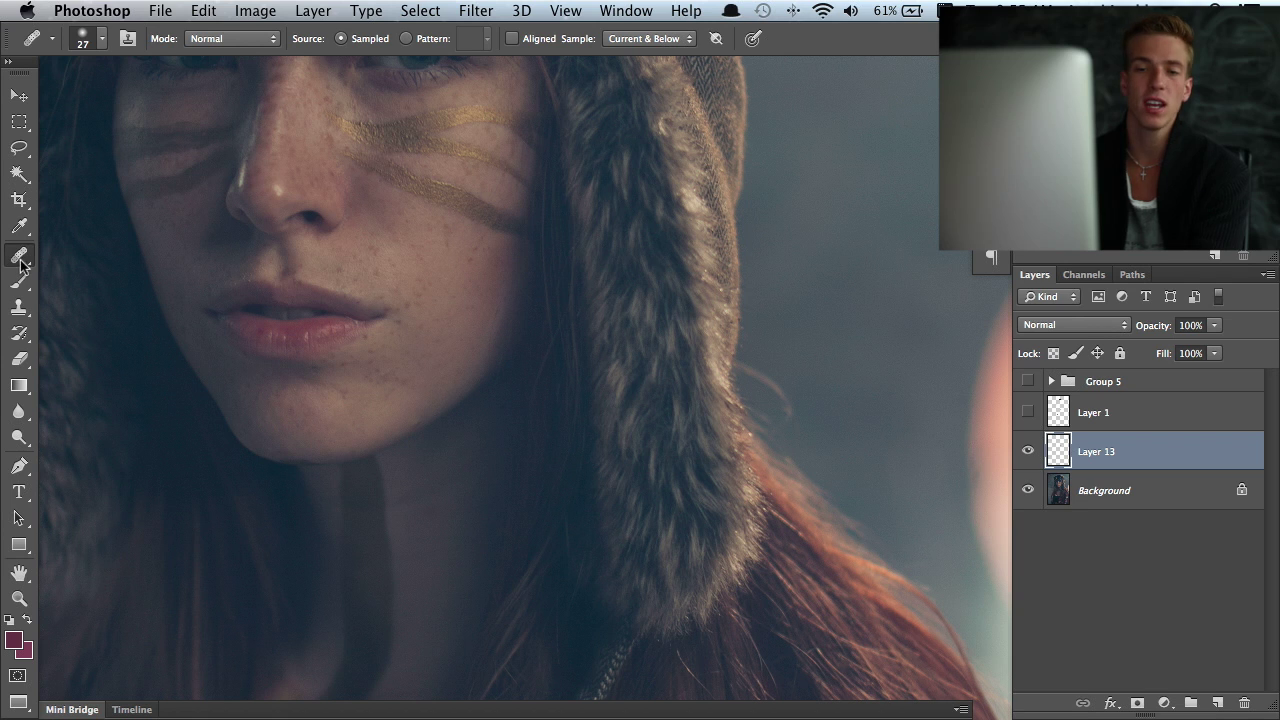
{"action": "left_click", "coordinate": [300, 460], "text": "alt"}
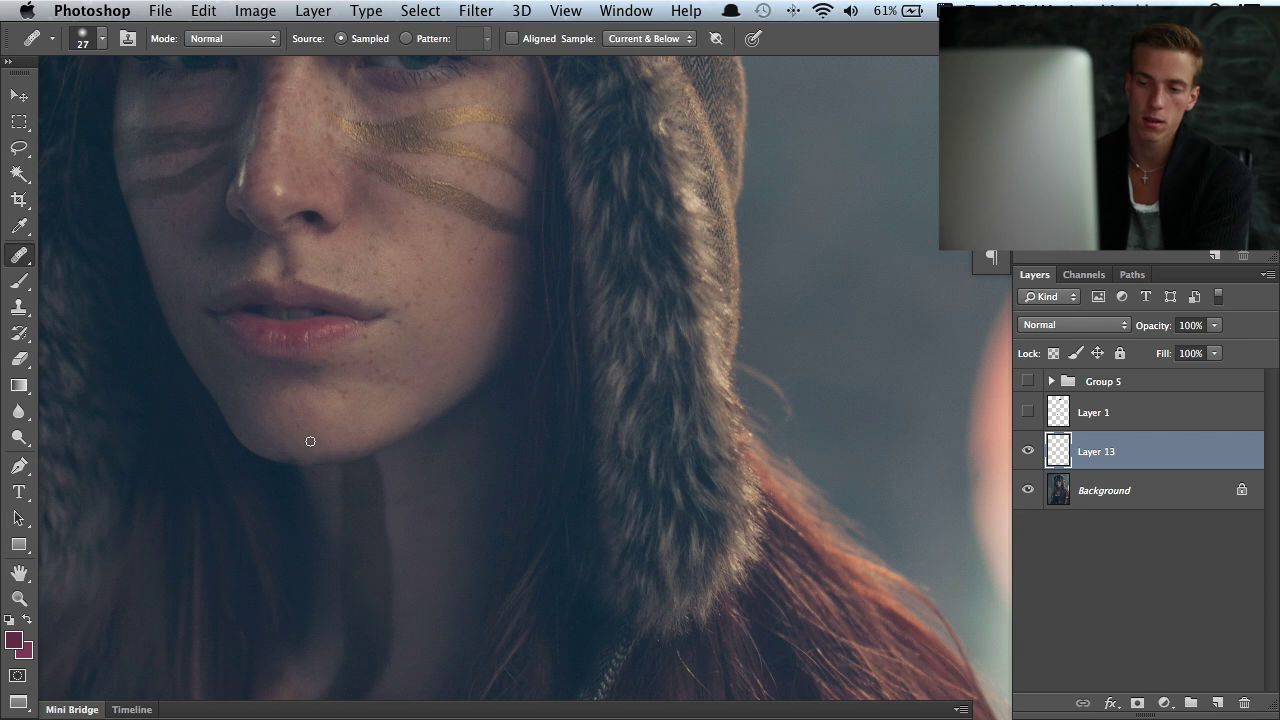
{"action": "key", "text": "z"}
{"action": "left_click", "coordinate": [306, 451]}
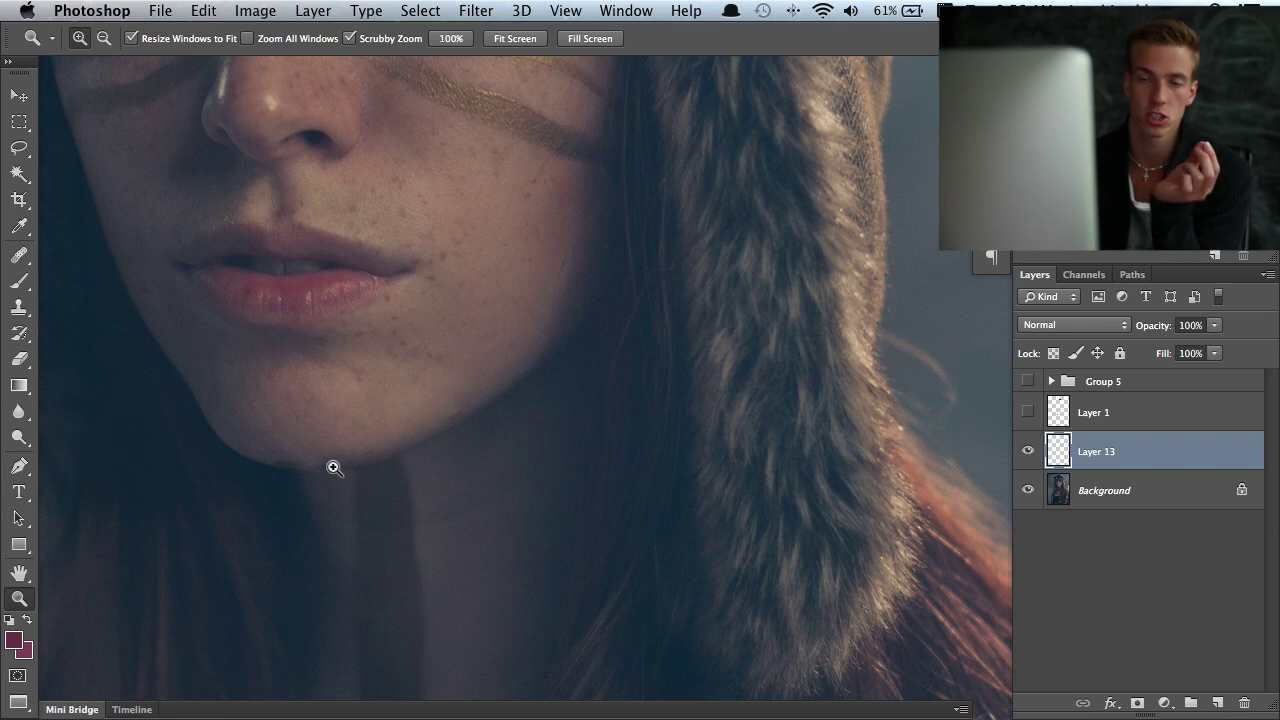
{"action": "left_click", "coordinate": [18, 307]}
Resize the Clone Stamp to 55 px and clone clean skin over spots near the jaw.
{"action": "left_click_drag", "start_coordinate": [295, 441], "coordinate": [321, 445]}
{"action": "left_click", "coordinate": [269, 464], "text": "alt"}
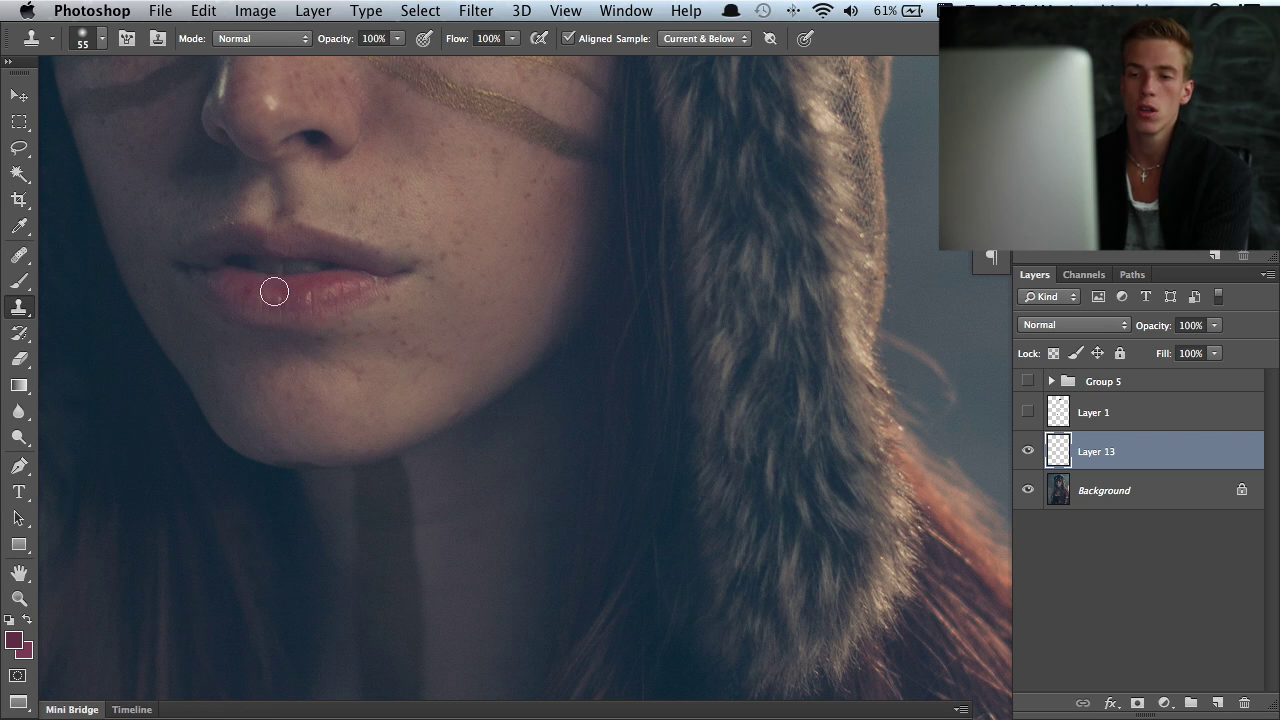
{"action": "left_click", "coordinate": [477, 407], "text": "alt"}
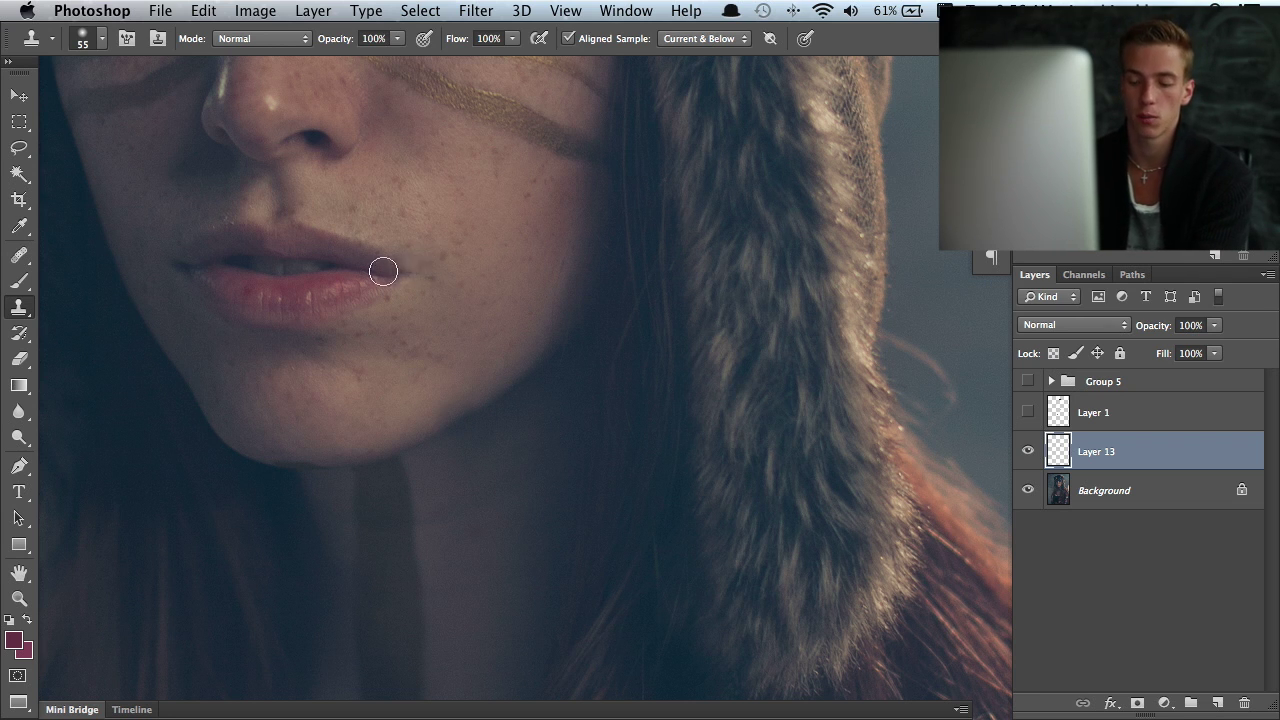
{"action": "left_click", "coordinate": [18, 255]}
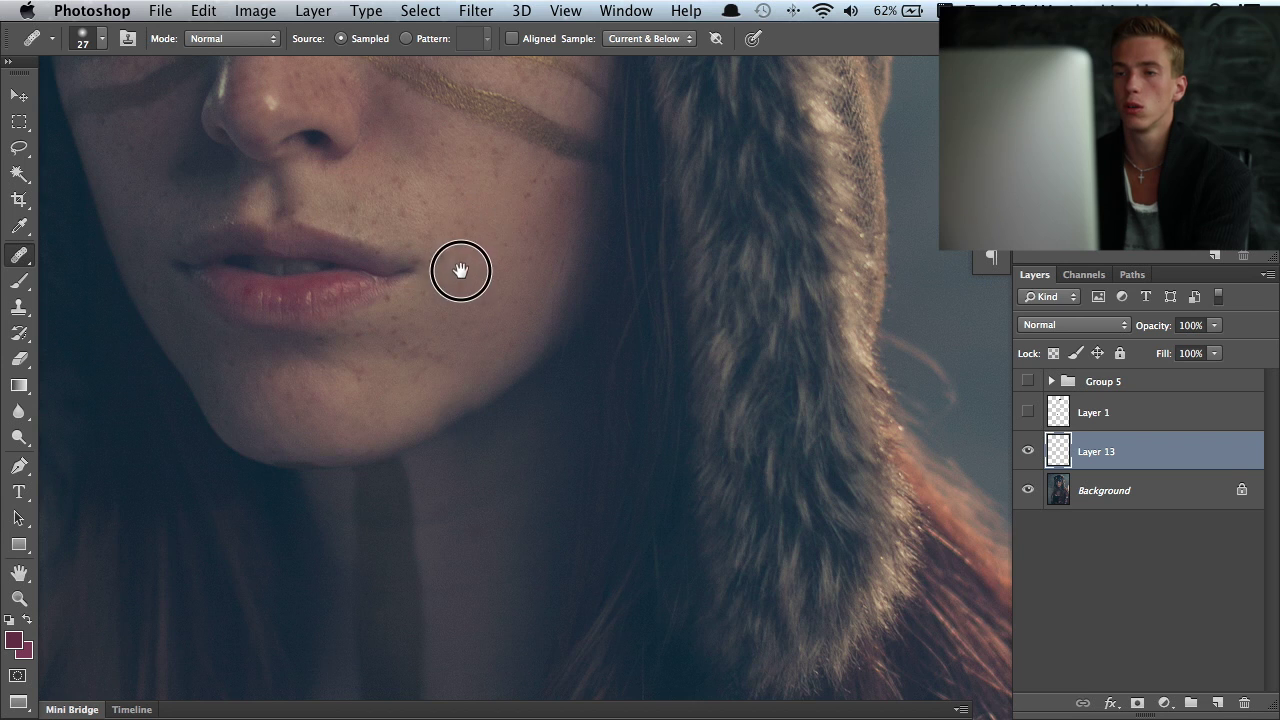
{"action": "scroll", "coordinate": [460, 266], "scroll_direction": "up", "scroll_amount": 5}
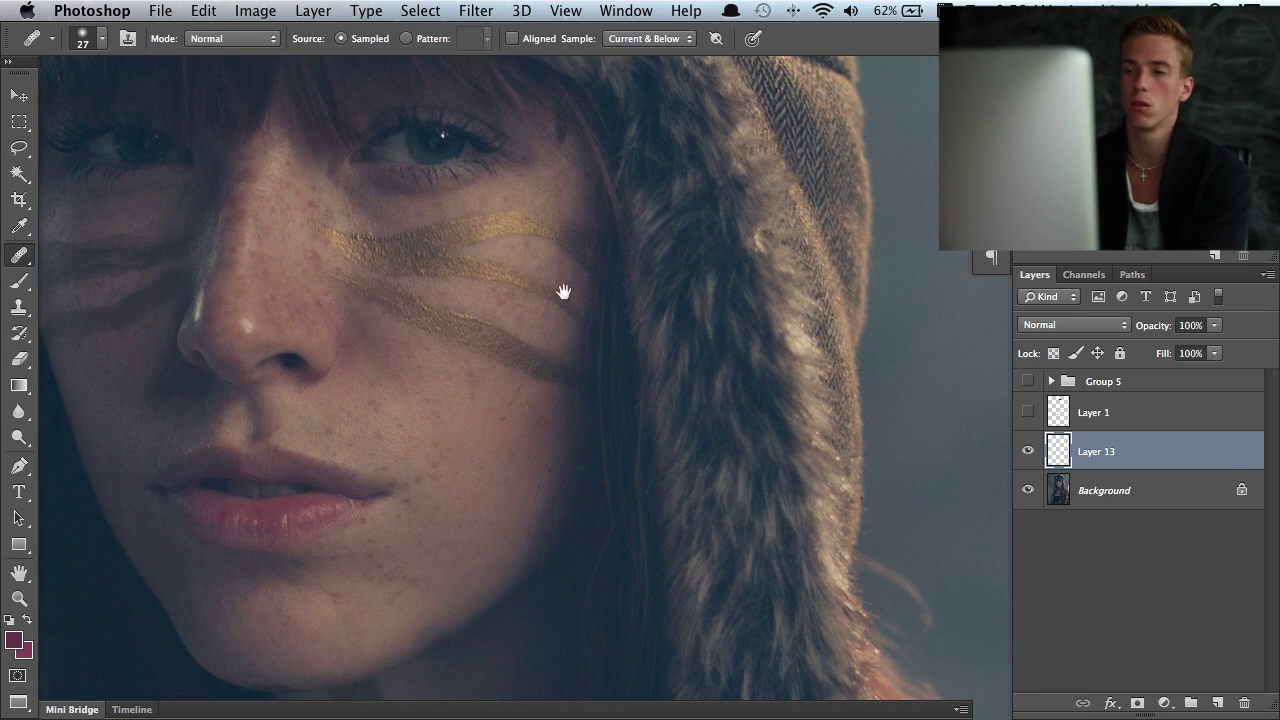
Sample clean cheek skin and heal a small spot beside the gold stripes.
{"action": "left_click", "coordinate": [536, 326], "text": "alt"}
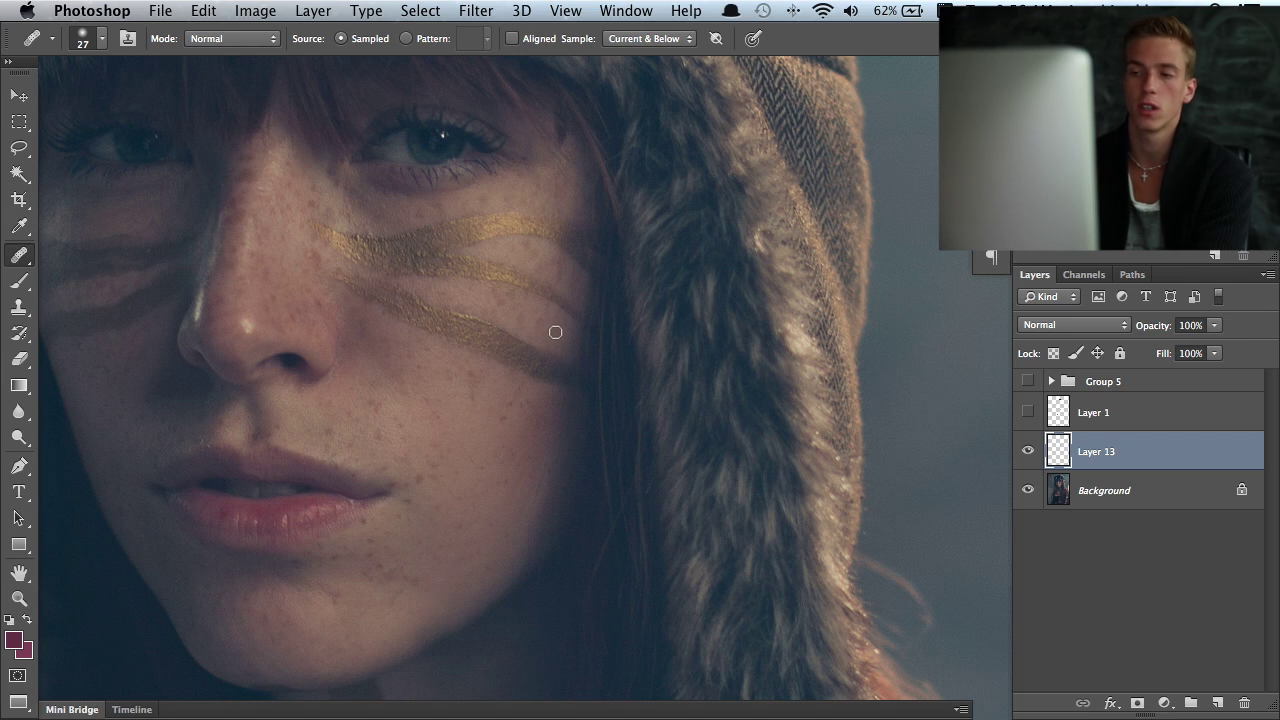
{"action": "left_click", "coordinate": [560, 330], "text": "alt"}
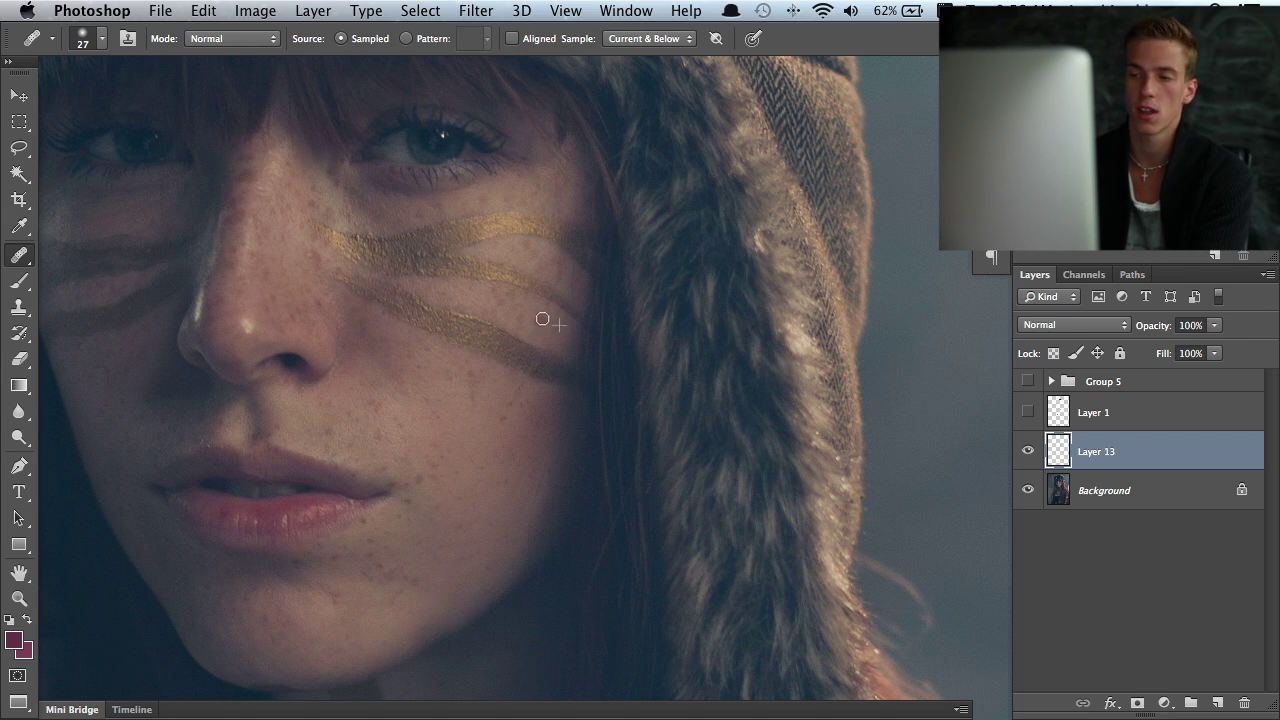
{"action": "left_click", "coordinate": [558, 270]}
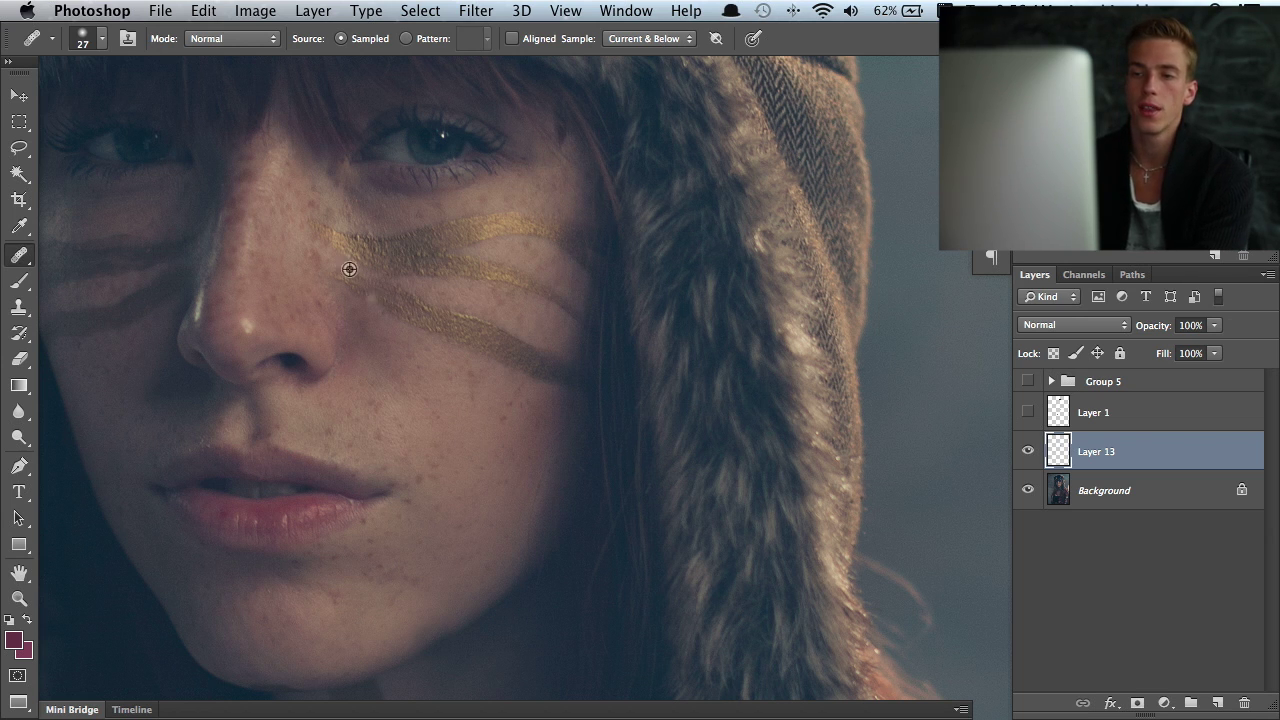
{"action": "left_click", "coordinate": [316, 268], "text": "alt"}
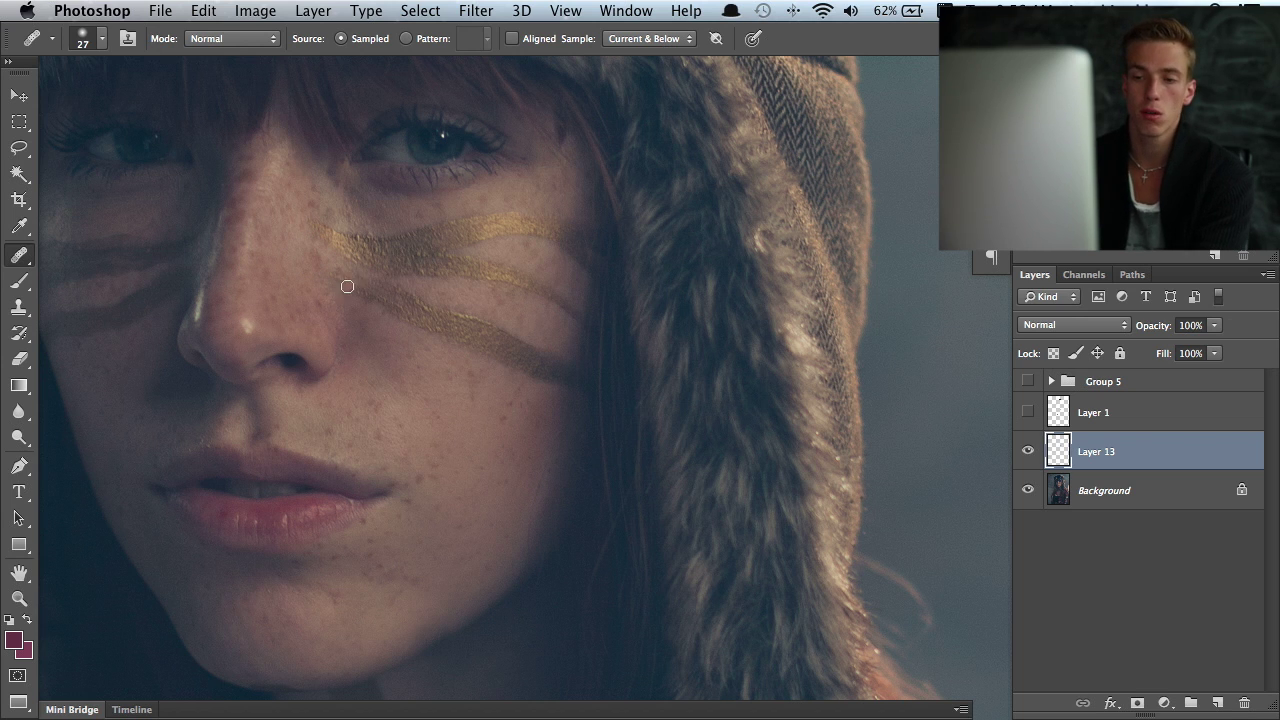
Heal the spots on the lower lip, then zoom out to see more of the face.
{"action": "left_click", "coordinate": [230, 518]}
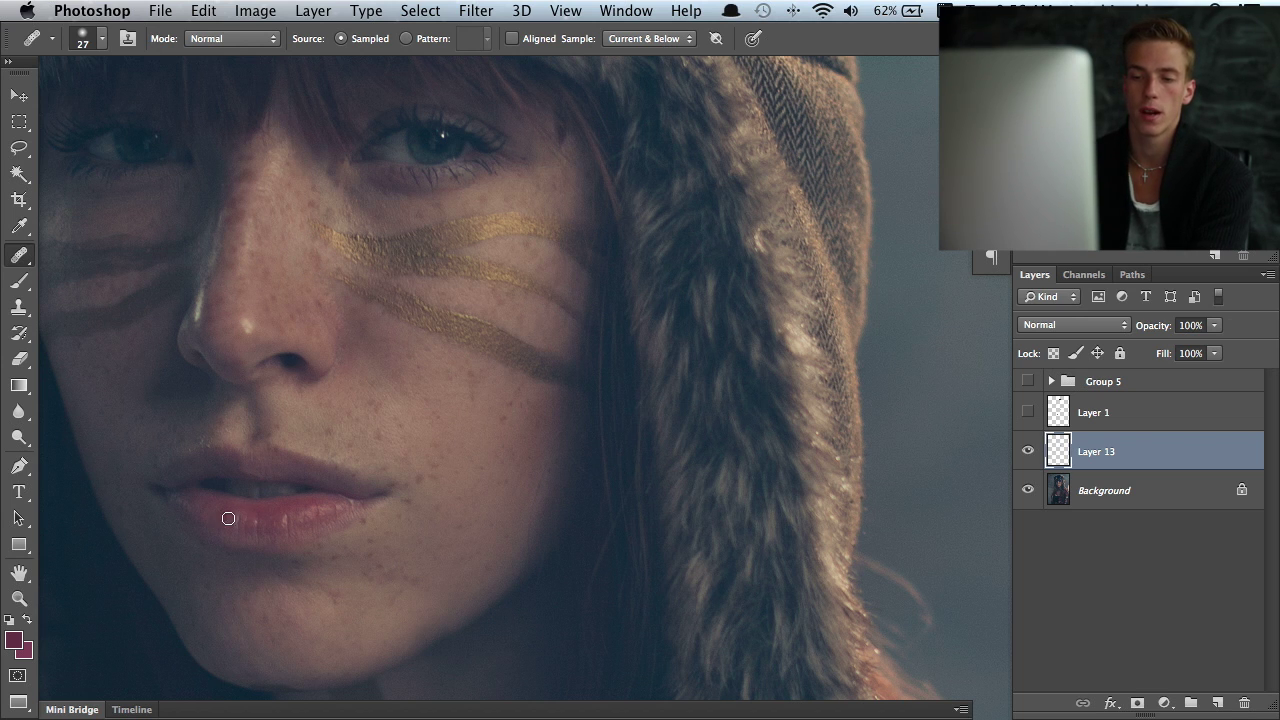
{"action": "left_click", "coordinate": [250, 515]}
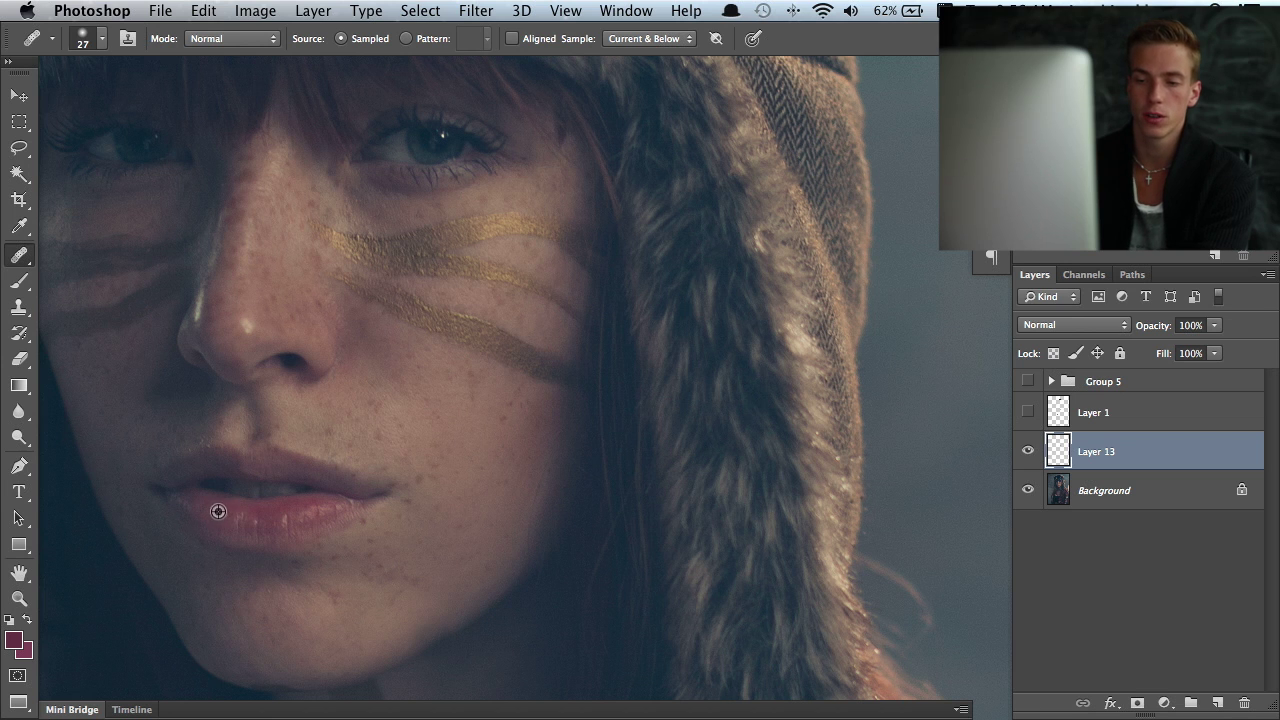
{"action": "left_click", "coordinate": [218, 511], "text": "alt"}
{"action": "left_click", "coordinate": [203, 506]}
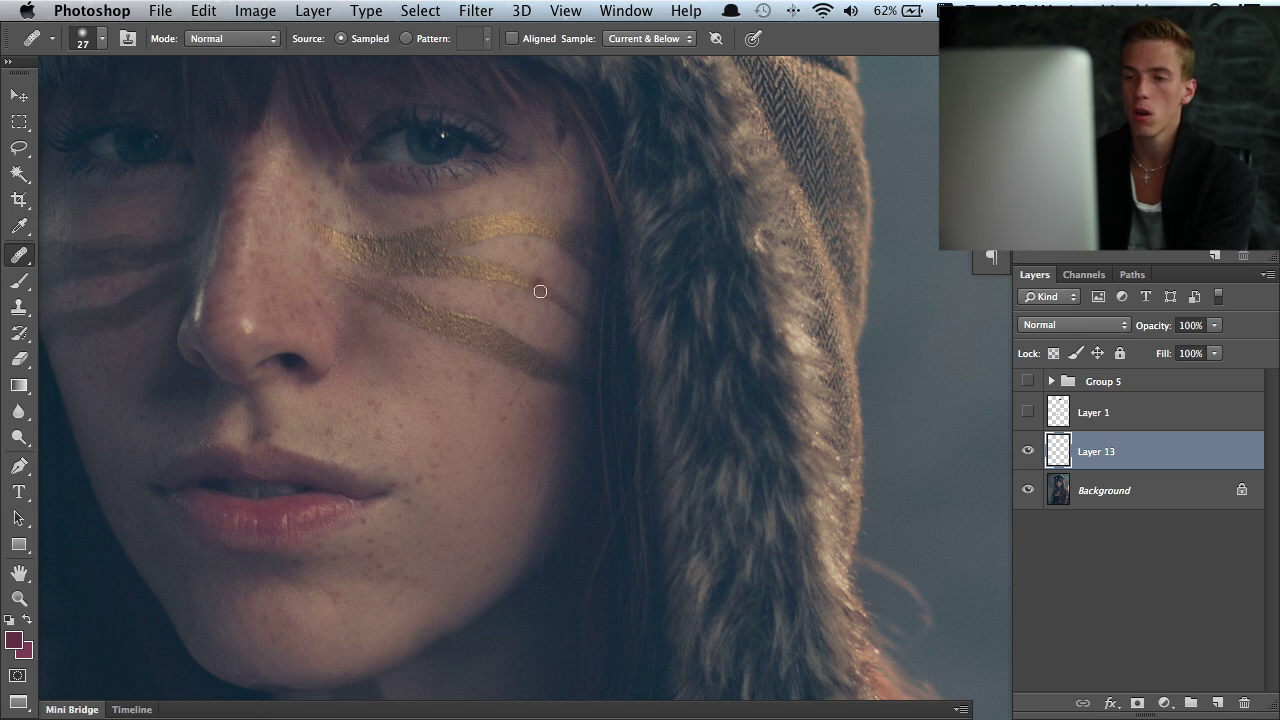
{"action": "key", "text": "z"}
{"action": "left_click", "coordinate": [351, 297], "text": "alt"}
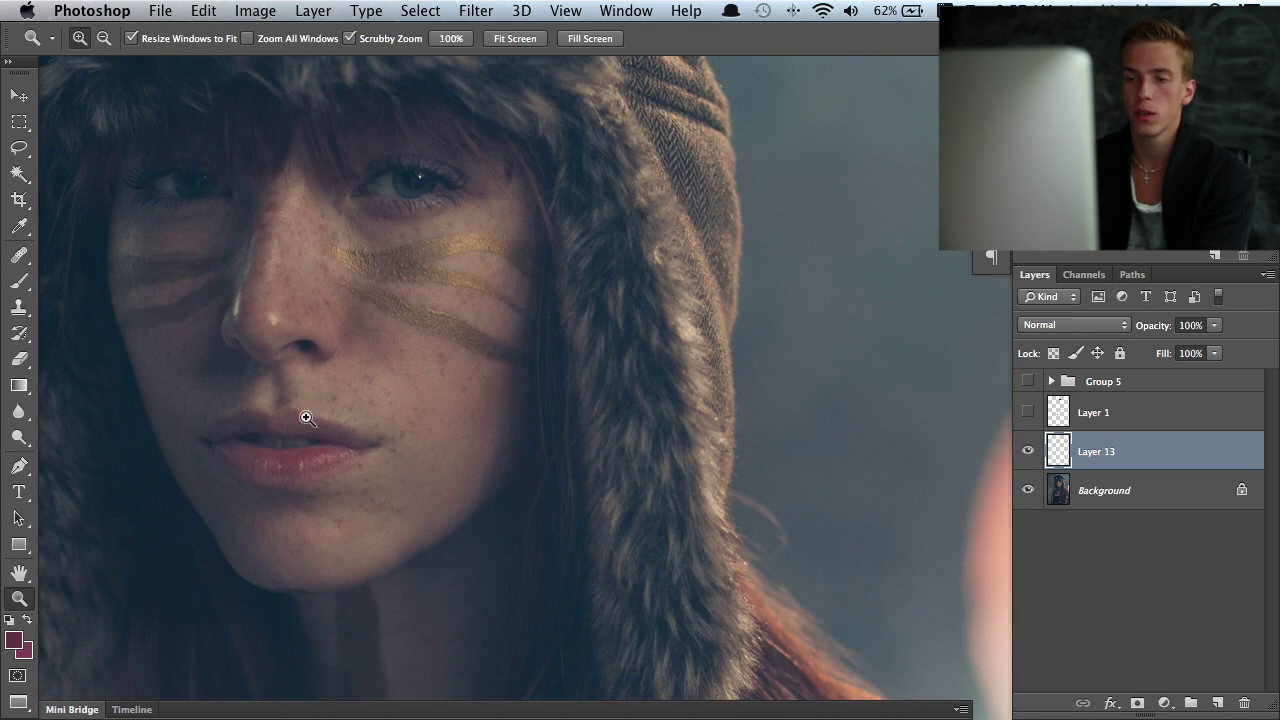
Select Layer 1 and toggle its visibility repeatedly to compare the face before and after.
{"action": "left_click", "coordinate": [1050, 412]}
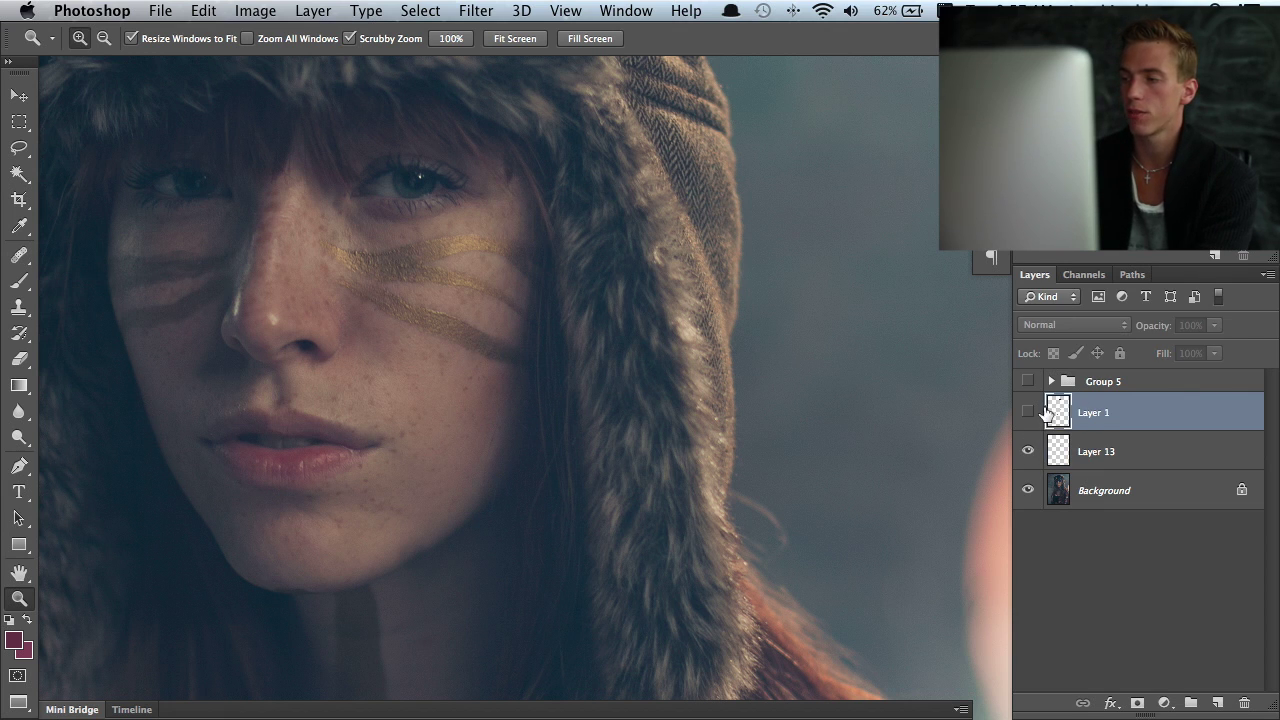
{"action": "left_click", "coordinate": [1028, 412], "text": "alt"}
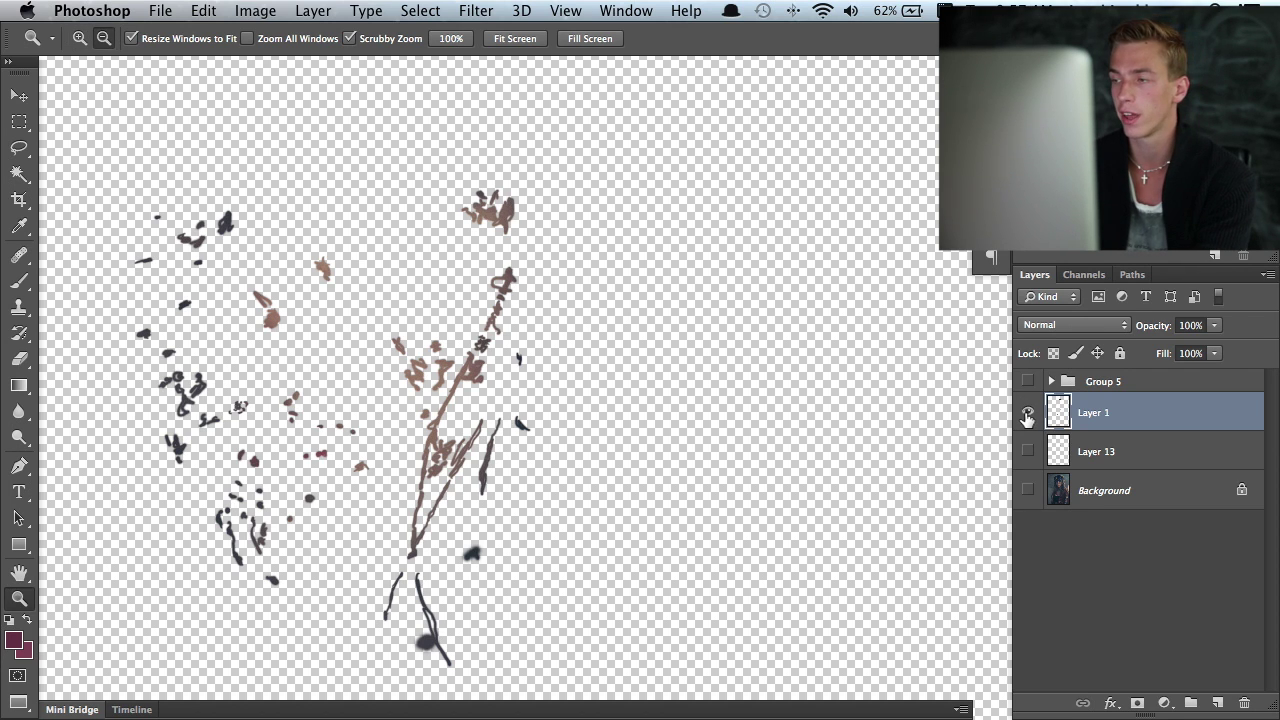
{"action": "left_click", "coordinate": [1028, 412], "text": "alt"}
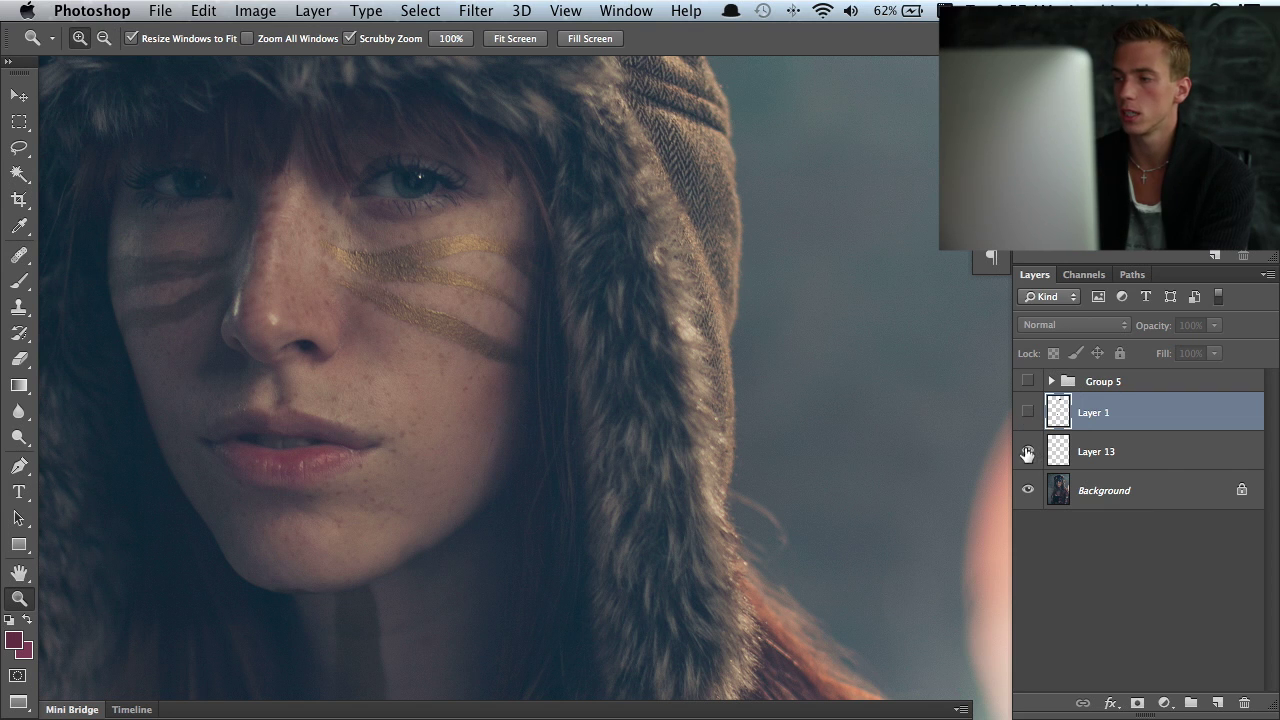
{"action": "left_click", "coordinate": [1028, 412]}
{"action": "left_click", "coordinate": [1028, 412]}
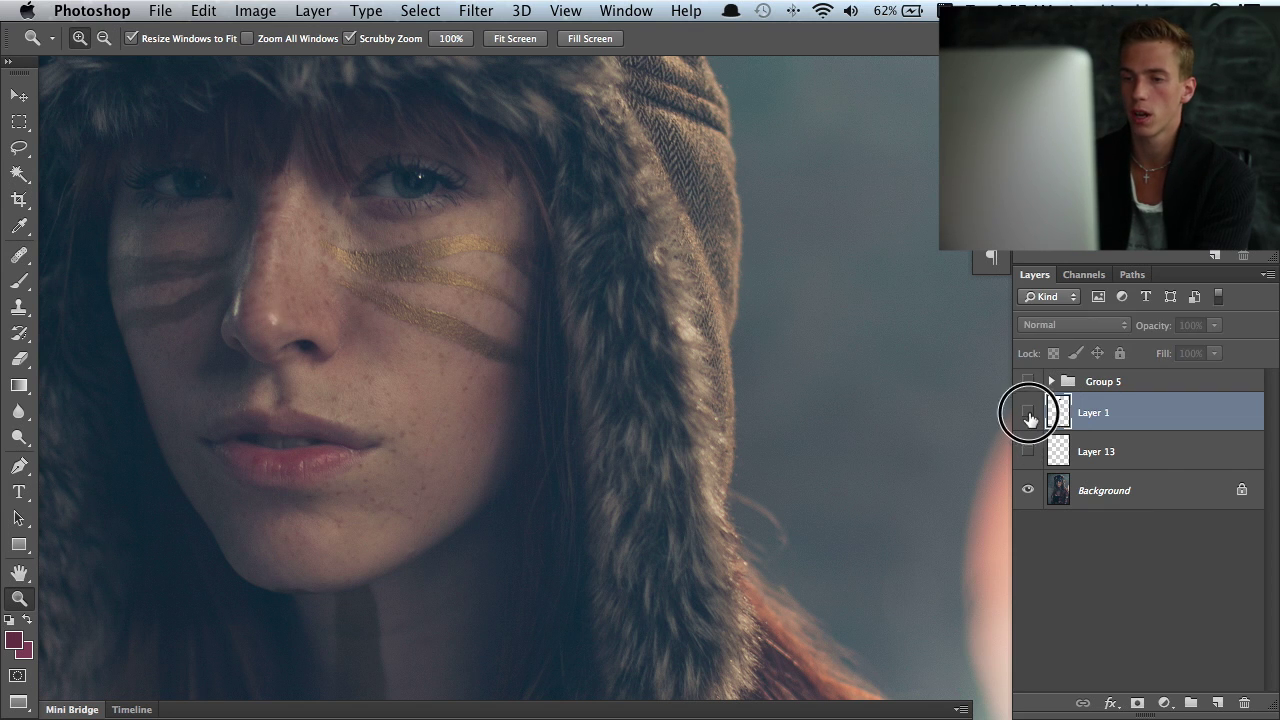
{"action": "left_click", "coordinate": [1028, 412]}
{"action": "left_click", "coordinate": [1028, 412]}
{"action": "left_click", "coordinate": [1028, 412]}
{"action": "left_click", "coordinate": [1028, 412]}
{"action": "left_click", "coordinate": [1028, 412]}
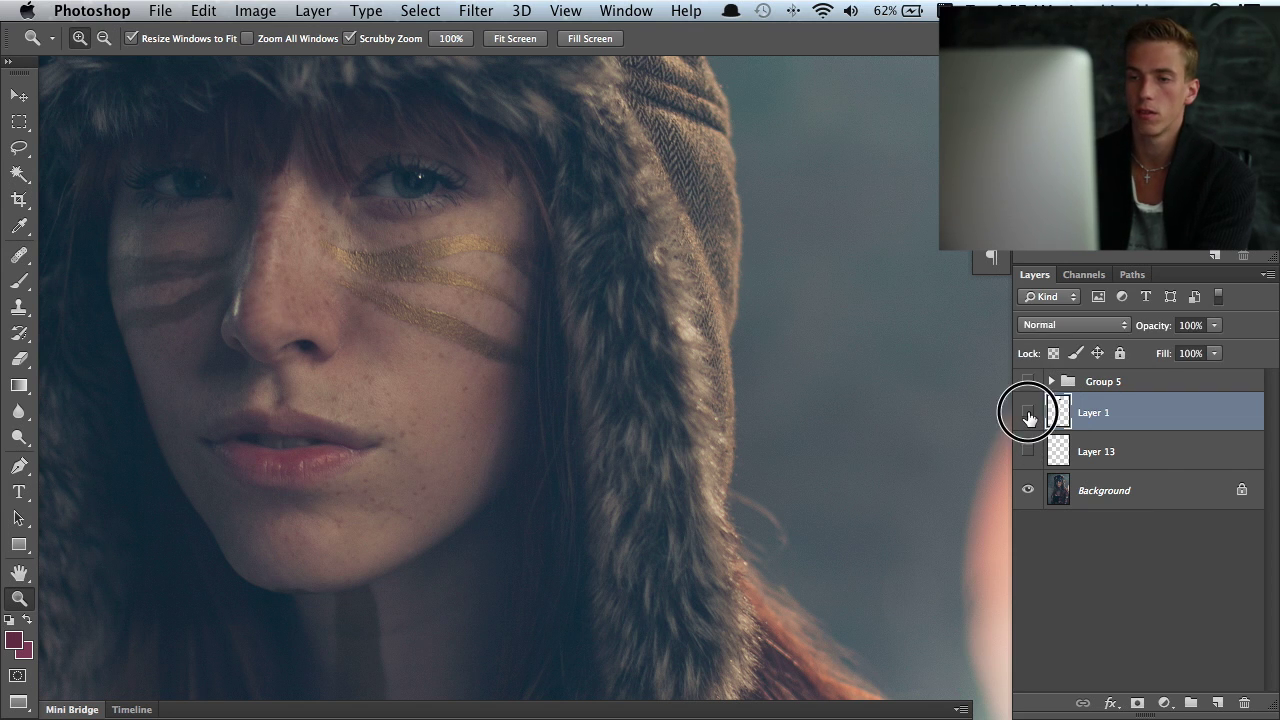
{"action": "left_click", "coordinate": [1028, 412]}
{"action": "left_click", "coordinate": [1028, 412]}
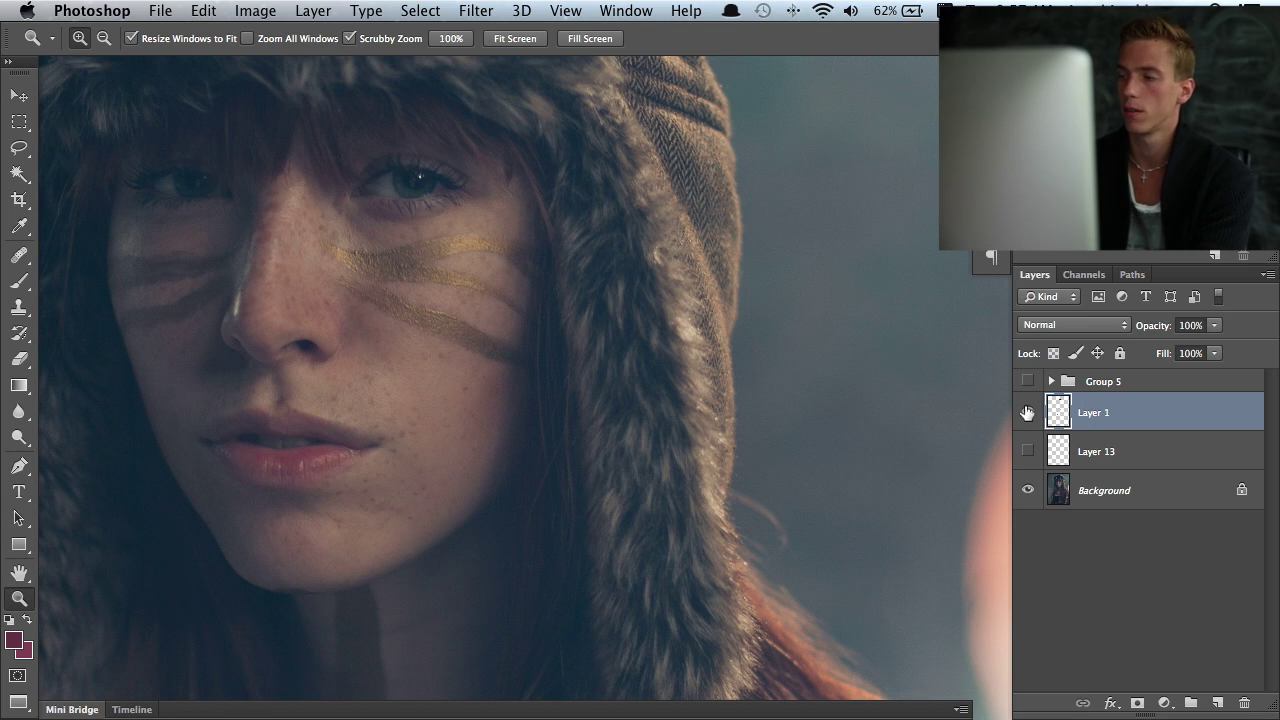
{"action": "left_click", "coordinate": [1028, 412]}
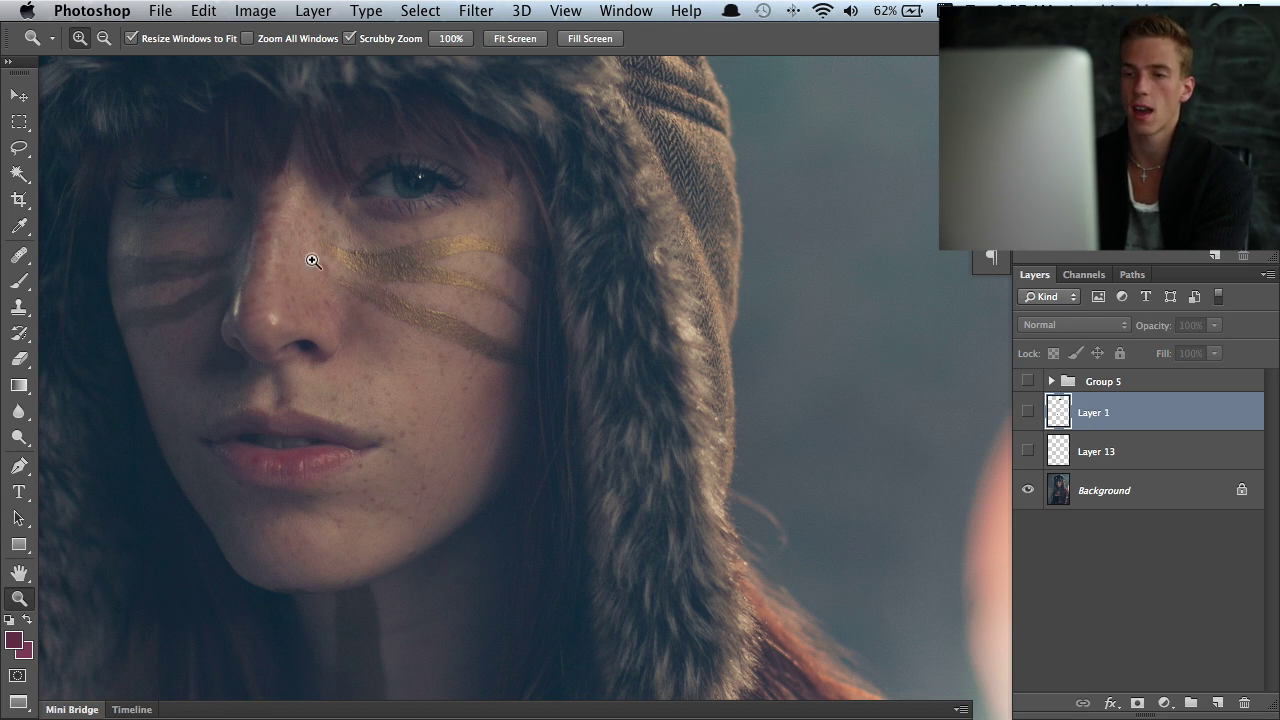
{"action": "left_click", "coordinate": [1028, 412]}
{"action": "left_click", "coordinate": [1028, 412]}
{"action": "left_click", "coordinate": [1028, 412]}
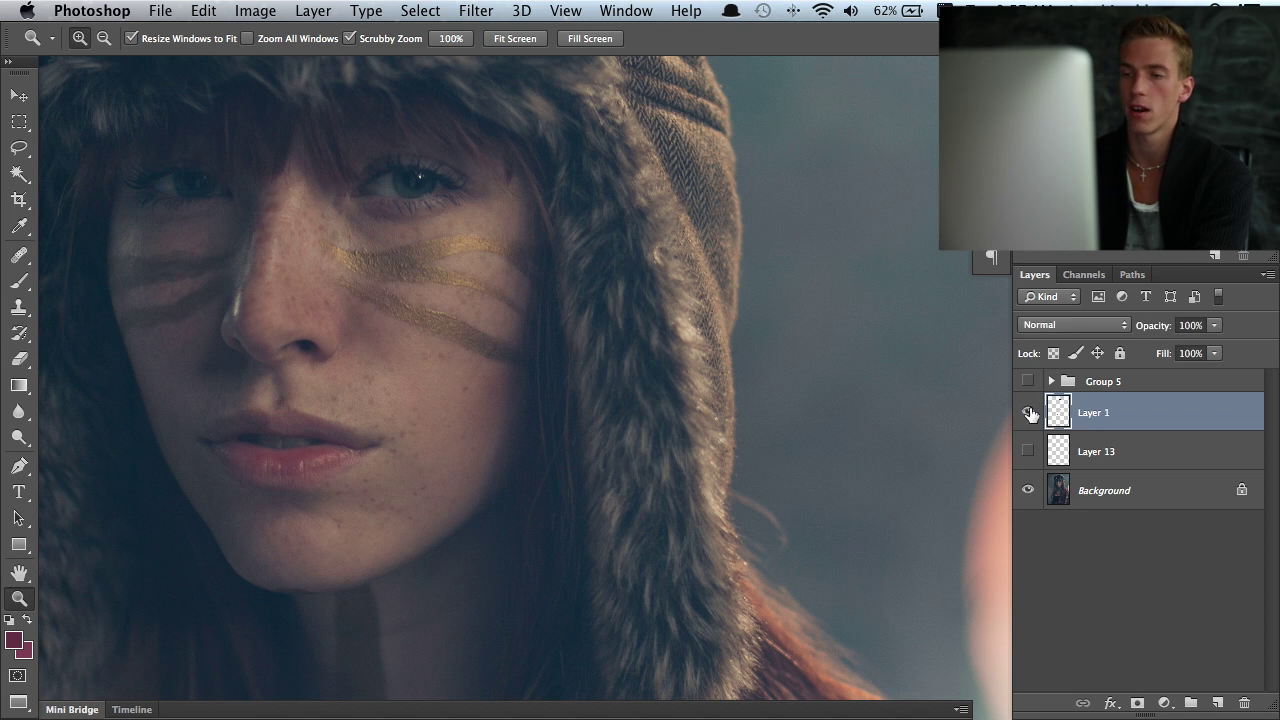
Bring the hat goggles into view, zoom out to head and shoulders, and compare them with Layer 1 on and off.
{"action": "left_click", "coordinate": [1028, 412]}
{"action": "left_click", "coordinate": [1028, 412]}
{"action": "left_click_drag", "start_coordinate": [423, 171], "coordinate": [430, 487]}
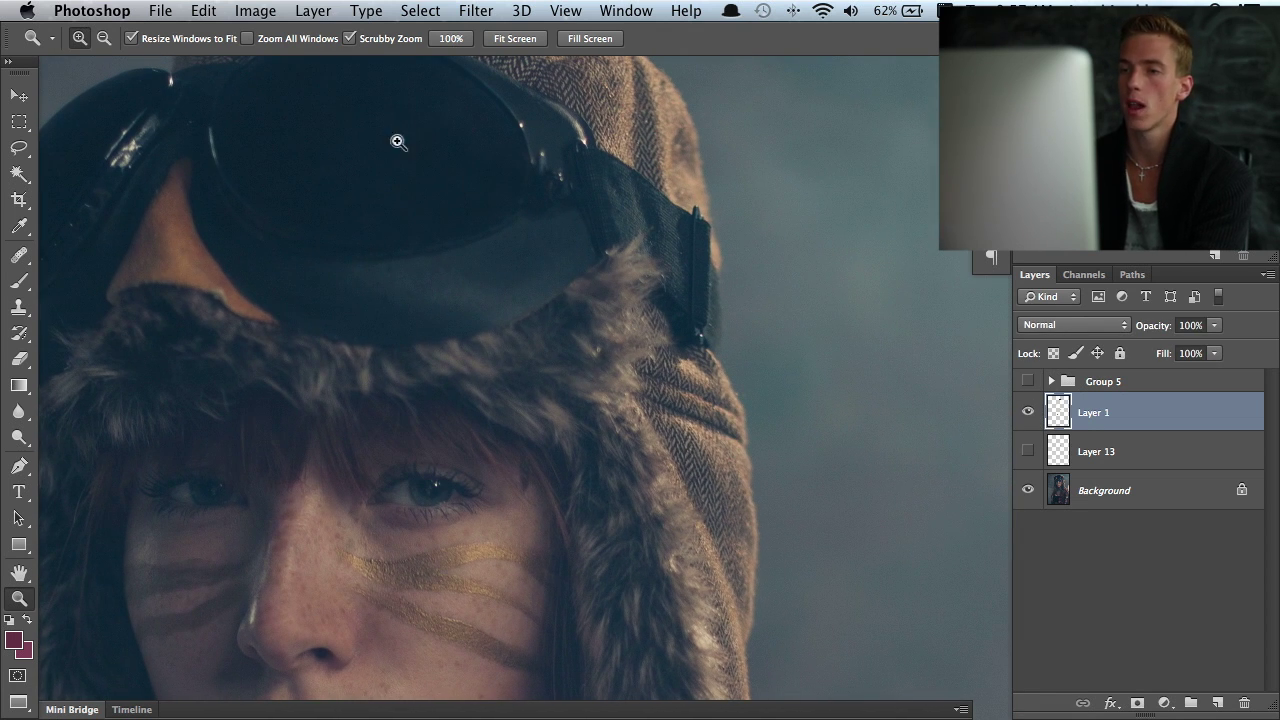
{"action": "left_click", "coordinate": [1028, 412]}
{"action": "left_click", "coordinate": [1028, 412]}
{"action": "left_click", "coordinate": [1028, 412]}
{"action": "left_click", "coordinate": [1028, 412]}
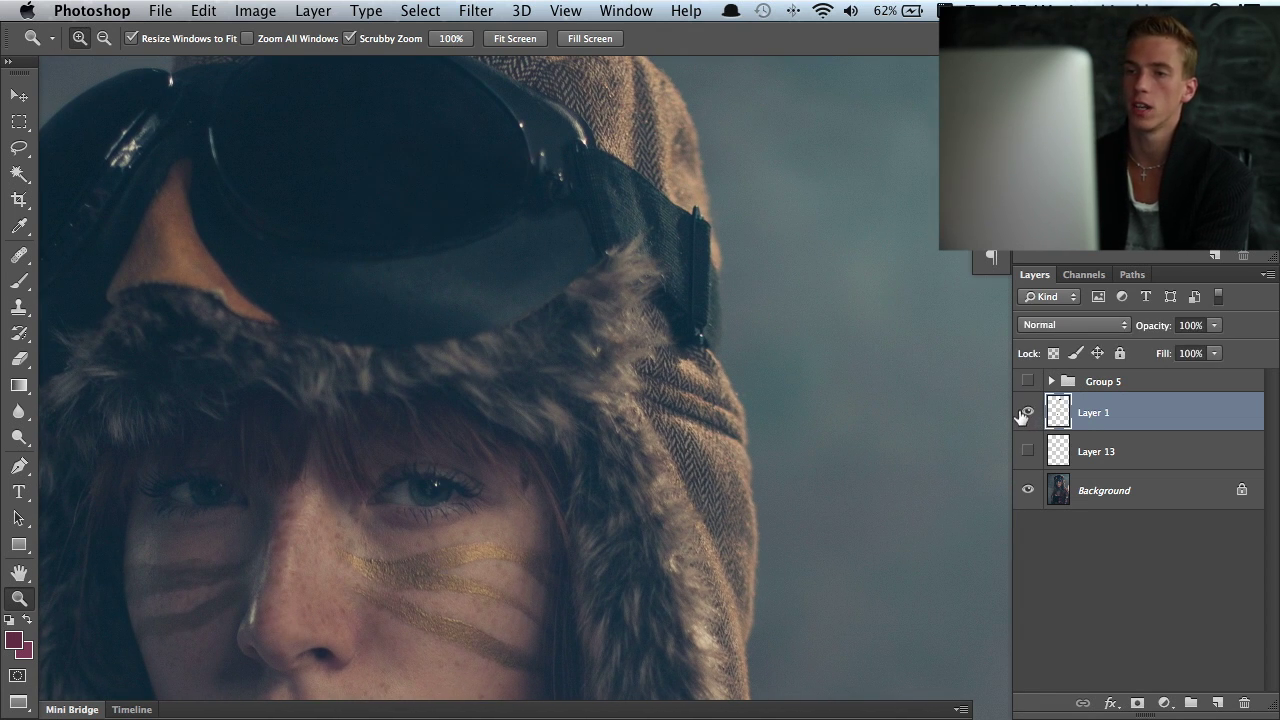
{"action": "left_click", "coordinate": [400, 330], "text": "alt"}
{"action": "left_click", "coordinate": [405, 330], "text": "alt"}
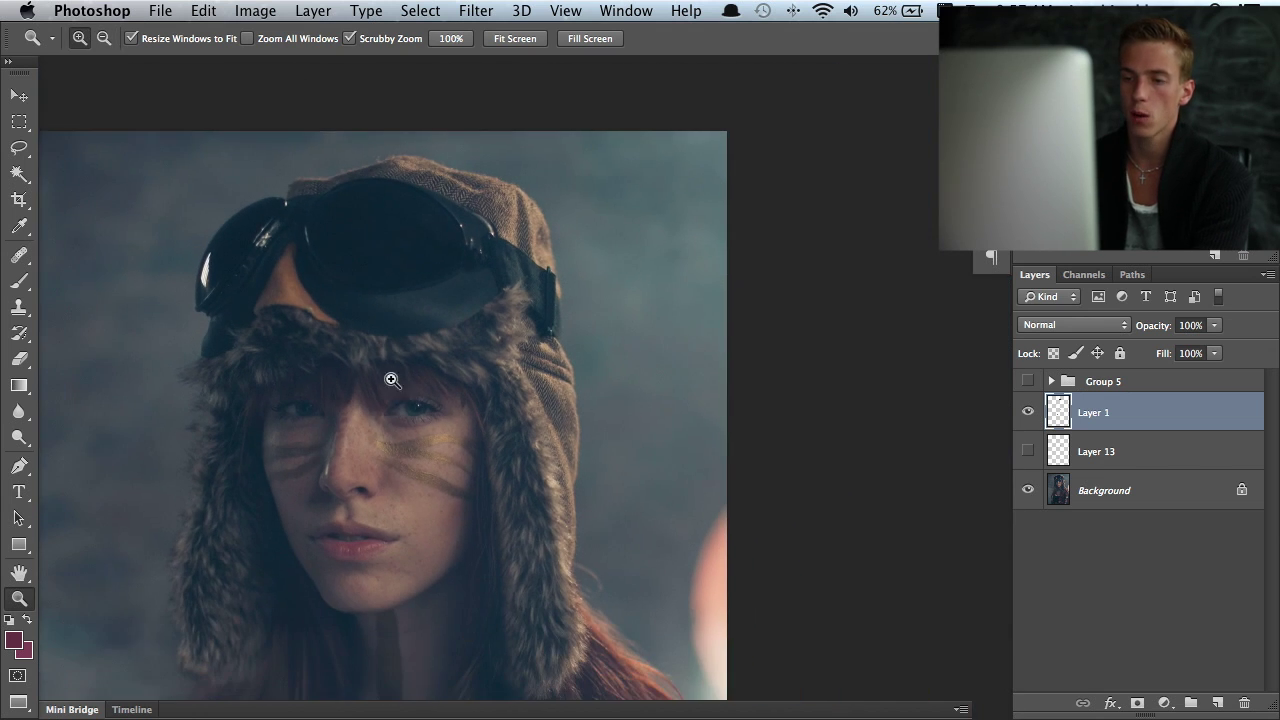
{"action": "left_click", "coordinate": [425, 317], "text": "alt"}
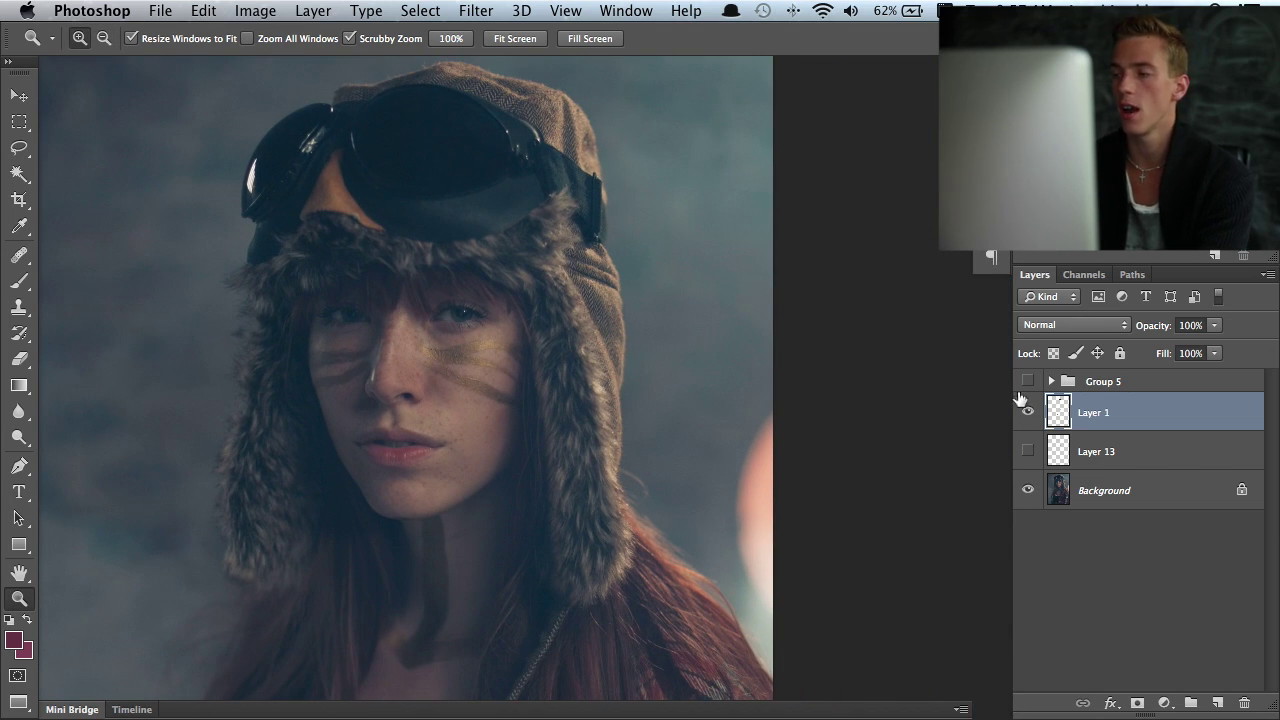
{"action": "left_click", "coordinate": [1027, 412]}
{"action": "left_click", "coordinate": [1027, 412]}
{"action": "left_click", "coordinate": [1027, 412]}
{"action": "left_click", "coordinate": [1027, 412]}
{"action": "left_click", "coordinate": [1027, 412]}
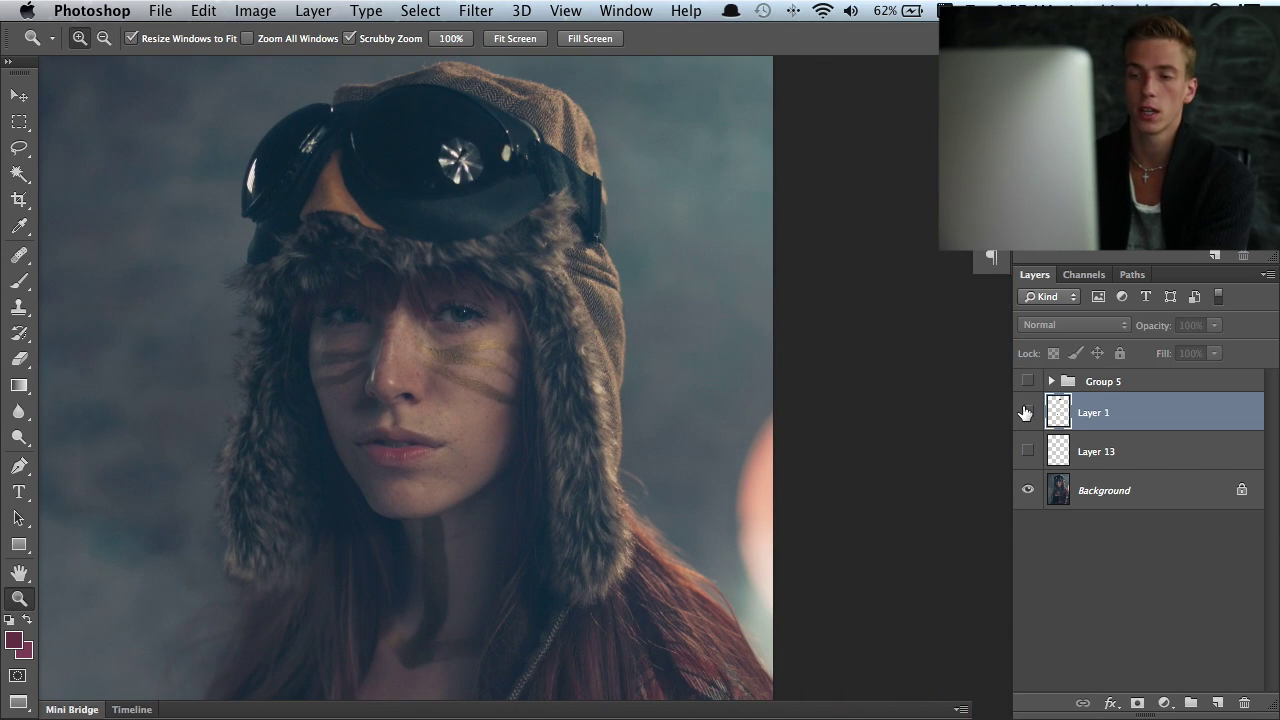
{"action": "left_click", "coordinate": [1027, 412]}
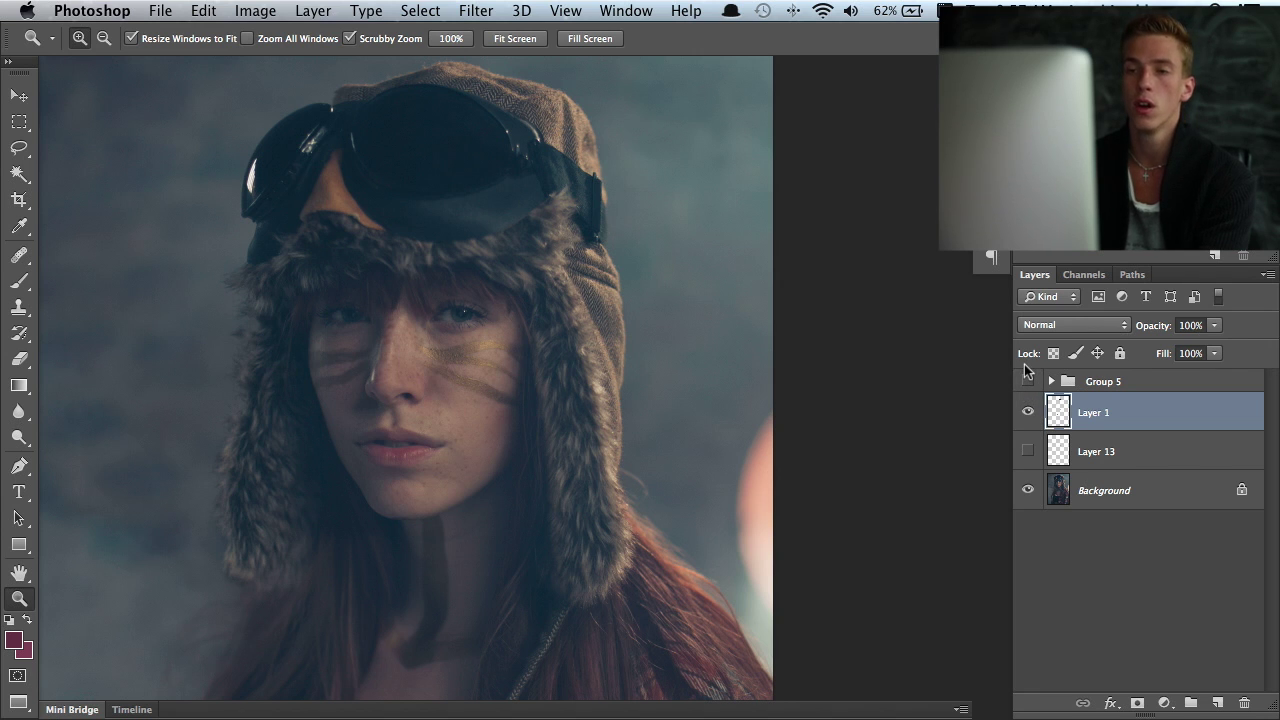
Toggle the Layer 1 blemish fixes once more, leaving them visible.
{"action": "left_click", "coordinate": [1028, 412]}
{"action": "left_click", "coordinate": [1028, 412]}
{"action": "left_click", "coordinate": [1028, 412]}
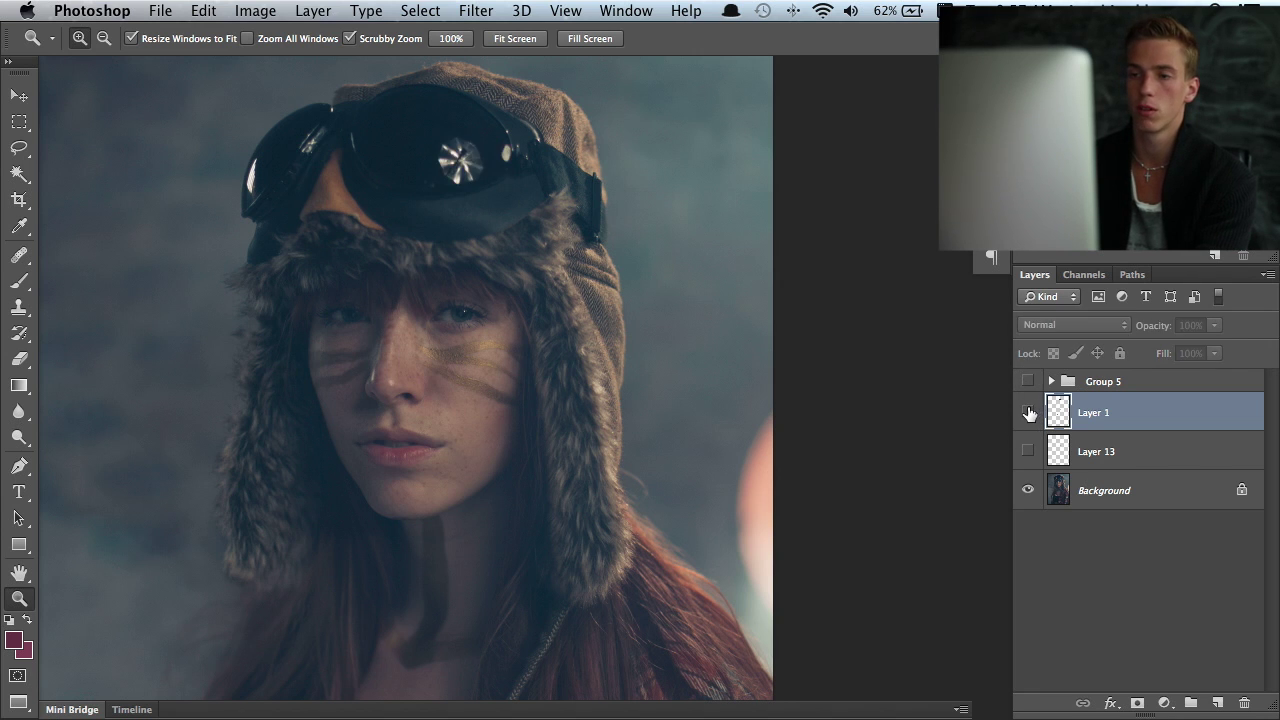
{"action": "left_click", "coordinate": [1028, 412]}
{"action": "left_click", "coordinate": [1028, 412]}
{"action": "left_click", "coordinate": [1028, 412]}
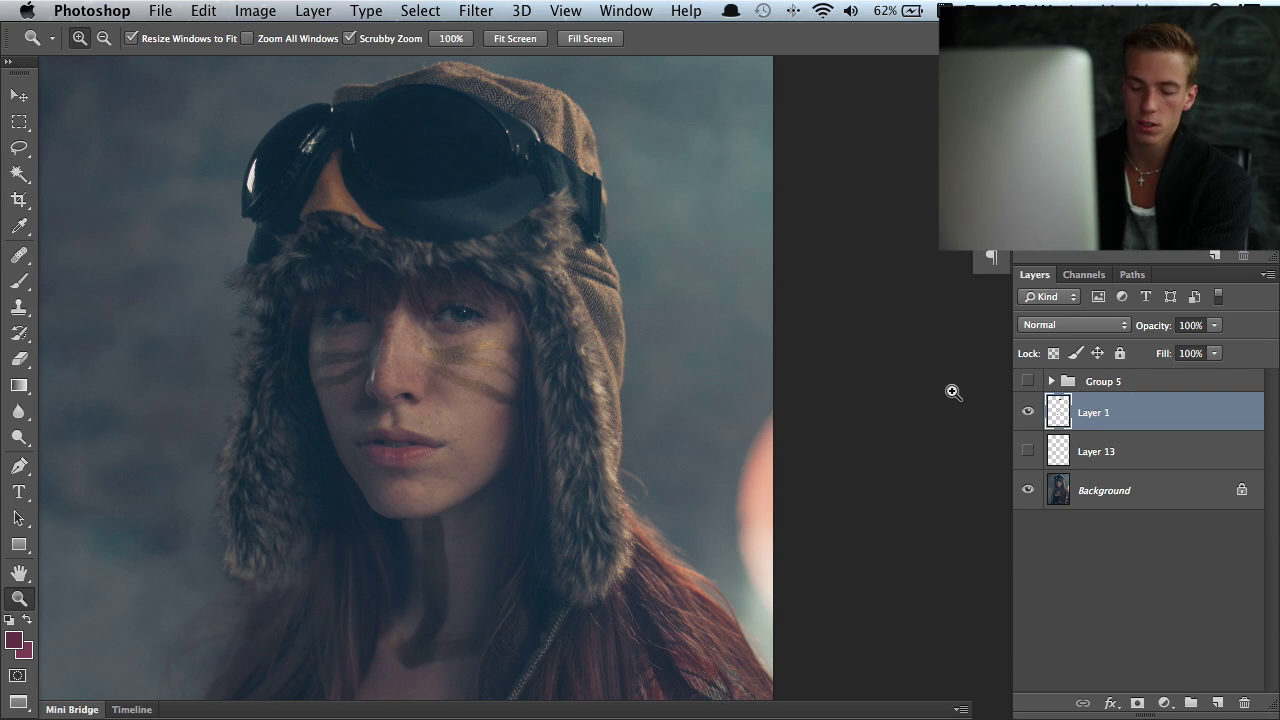
Stamp visible layers into Layer 14, invert it with Cmd+I, and set Vivid Light blending.
{"action": "key", "text": "alt"}
{"action": "key", "text": "super+alt+shift+e"}
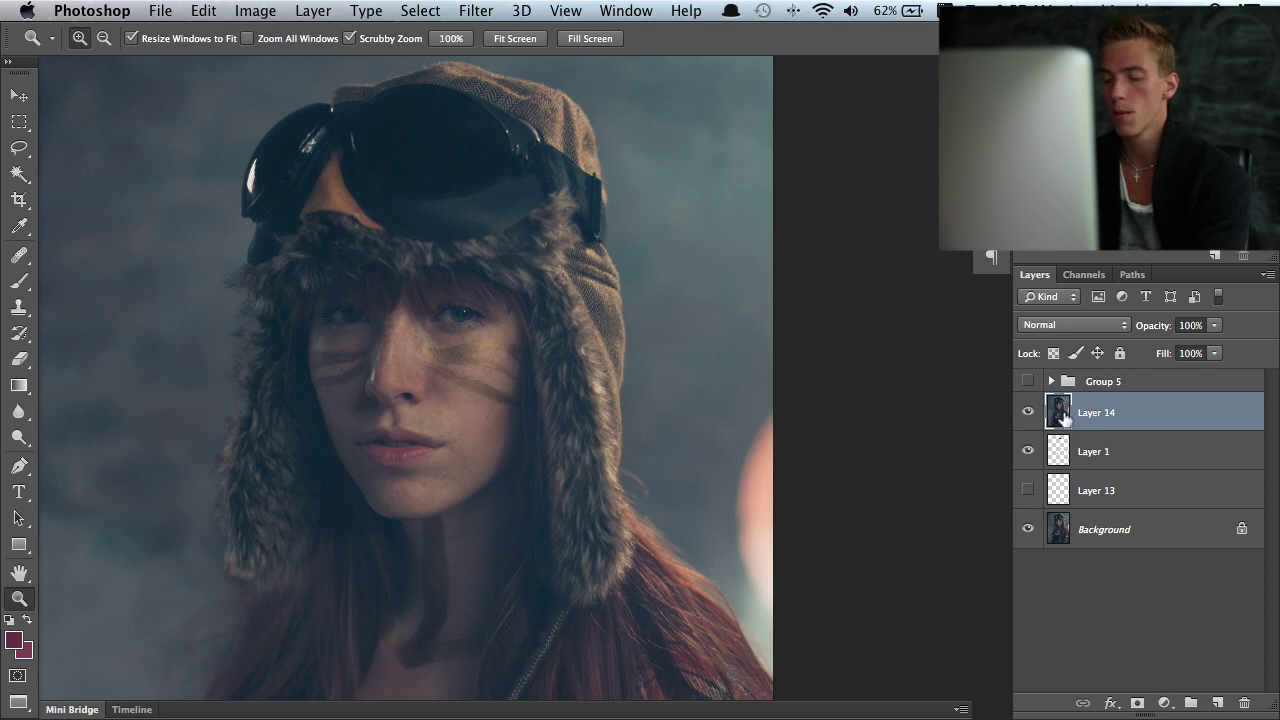
{"action": "left_click_drag", "start_coordinate": [1062, 416], "coordinate": [1056, 402]}
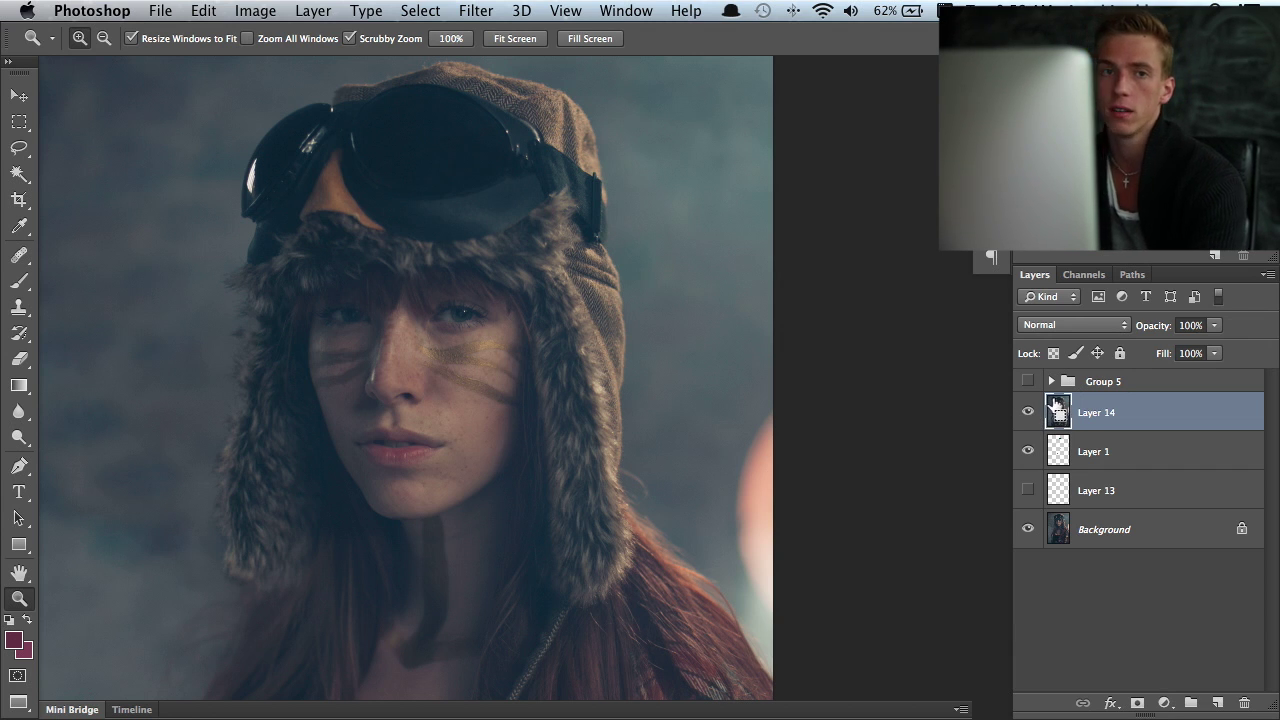
{"action": "key", "text": "super+i"}
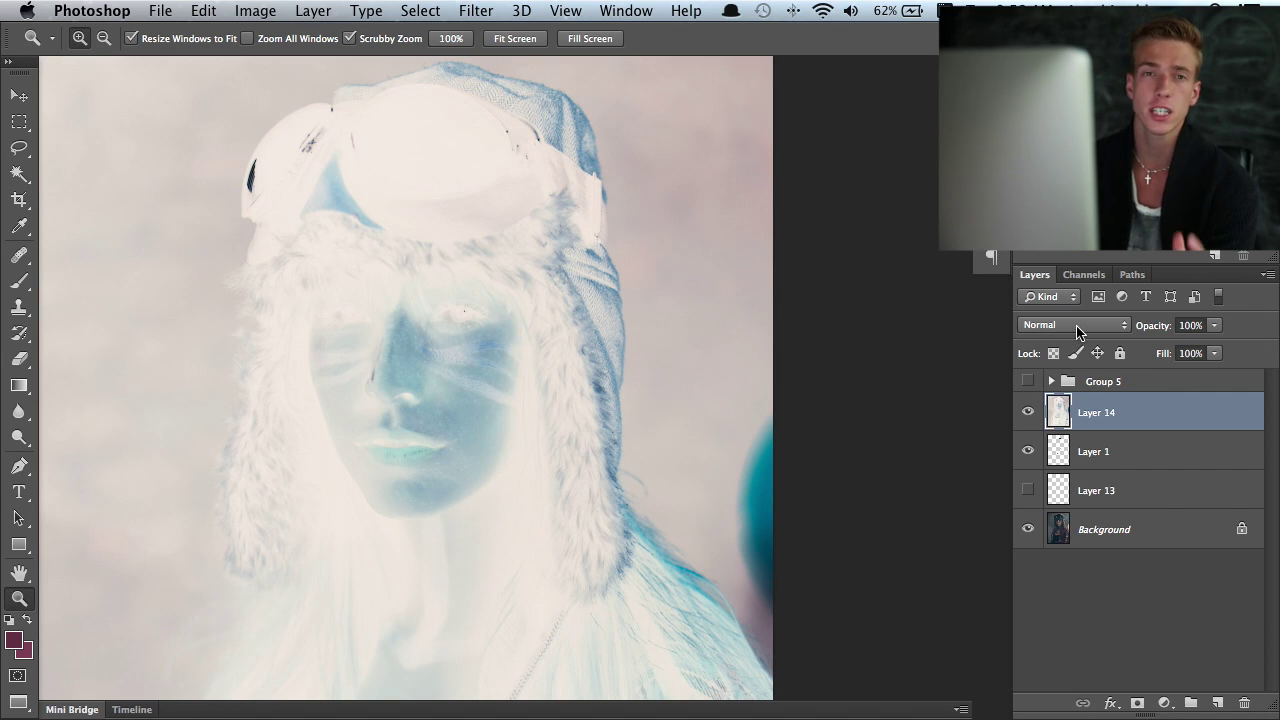
{"action": "left_click_drag", "start_coordinate": [1078, 329], "coordinate": [1070, 558]}
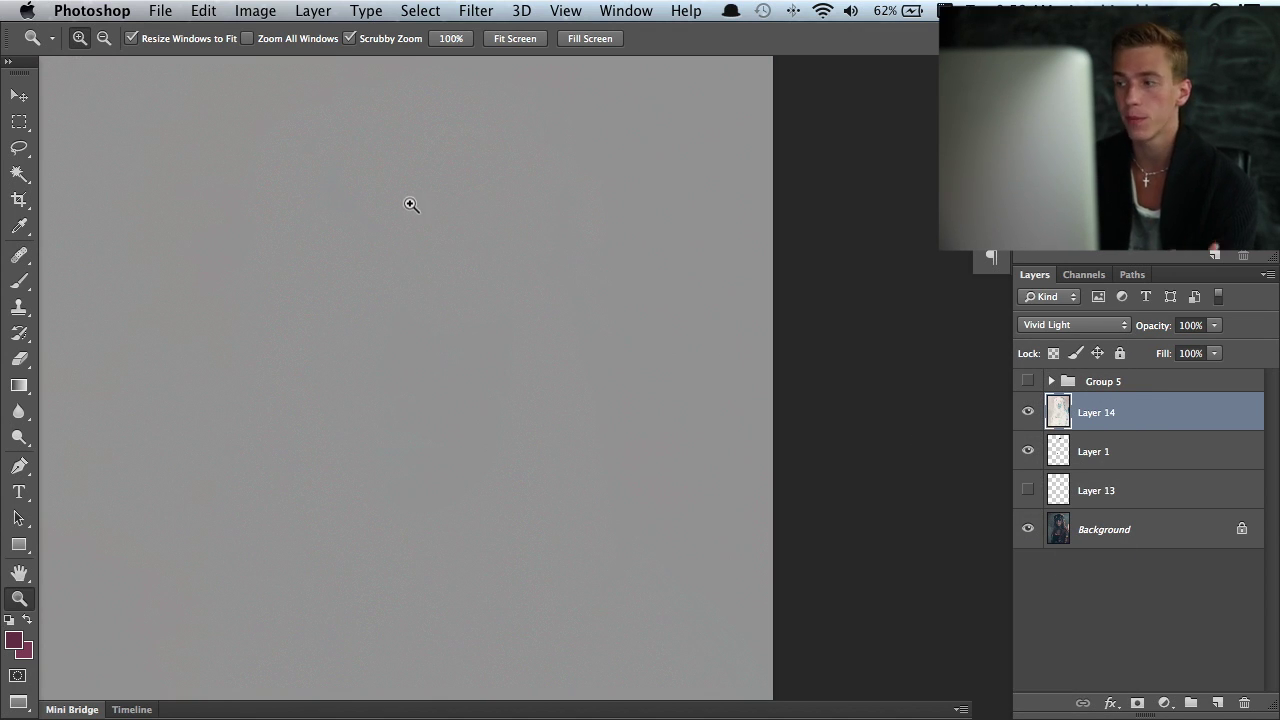
Run Filter > Other > High Pass on Layer 14 with a 19.0-pixel radius.
{"action": "left_click", "coordinate": [476, 12]}
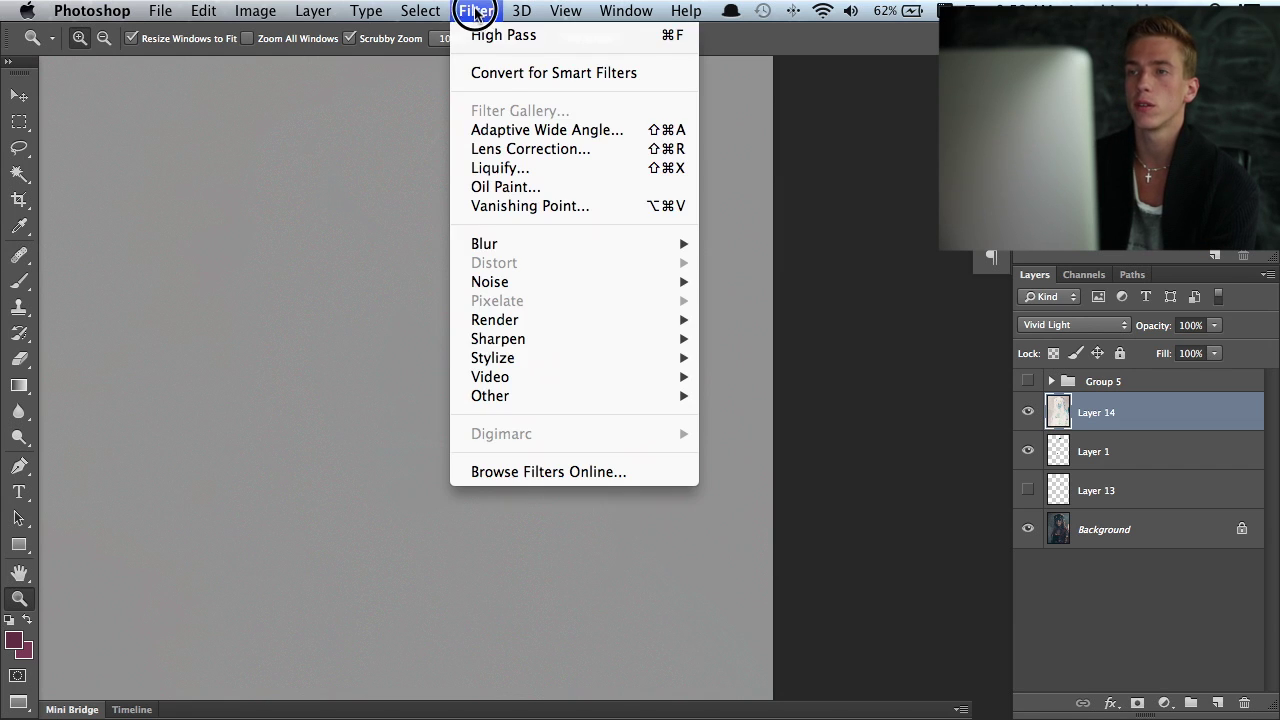
{"action": "mouse_move", "coordinate": [569, 396]}
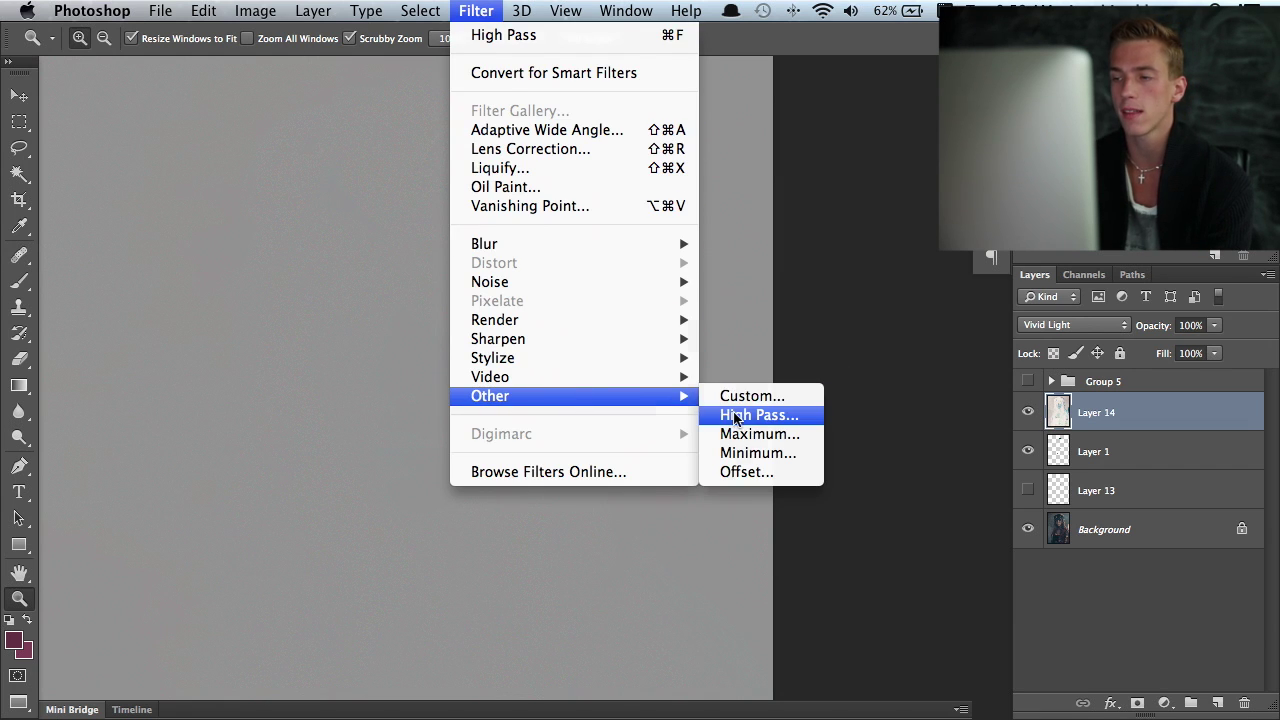
{"action": "left_click", "coordinate": [735, 415]}
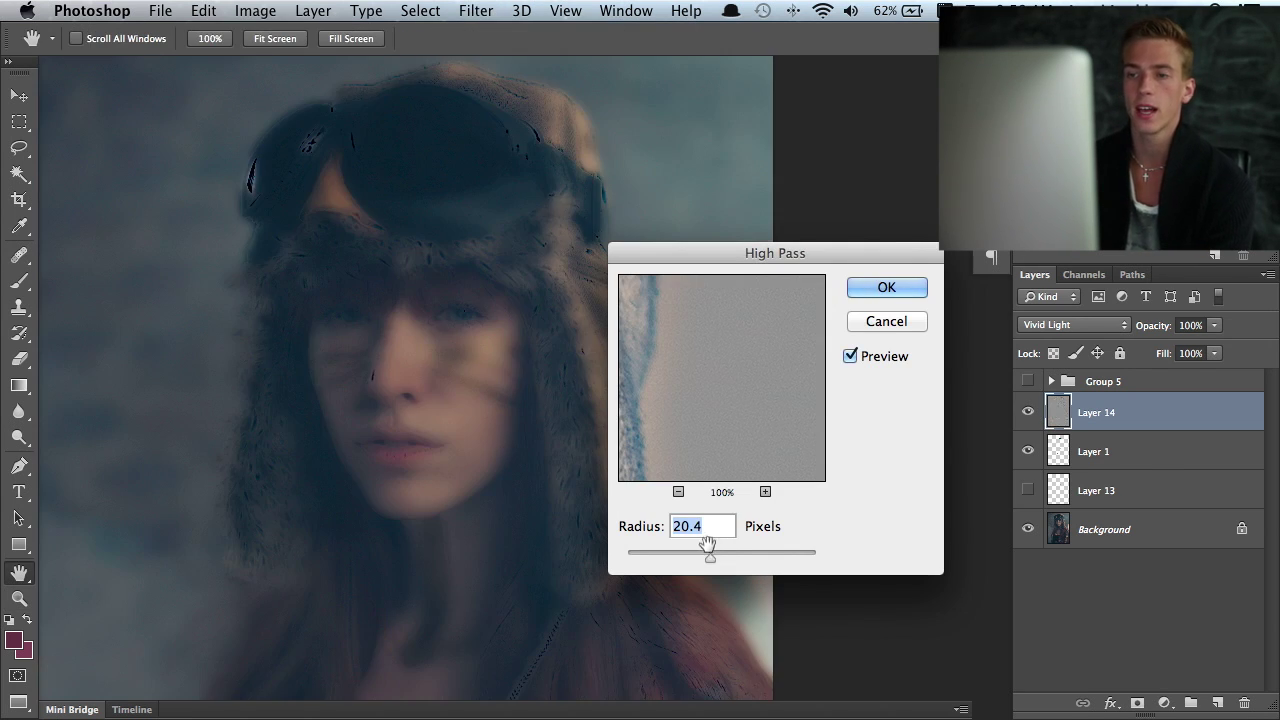
{"action": "mouse_move", "coordinate": [709, 563]}
{"action": "left_mouse_down"}
{"action": "mouse_move", "coordinate": [650, 567]}
{"action": "mouse_move", "coordinate": [708, 560]}
{"action": "left_mouse_up"}
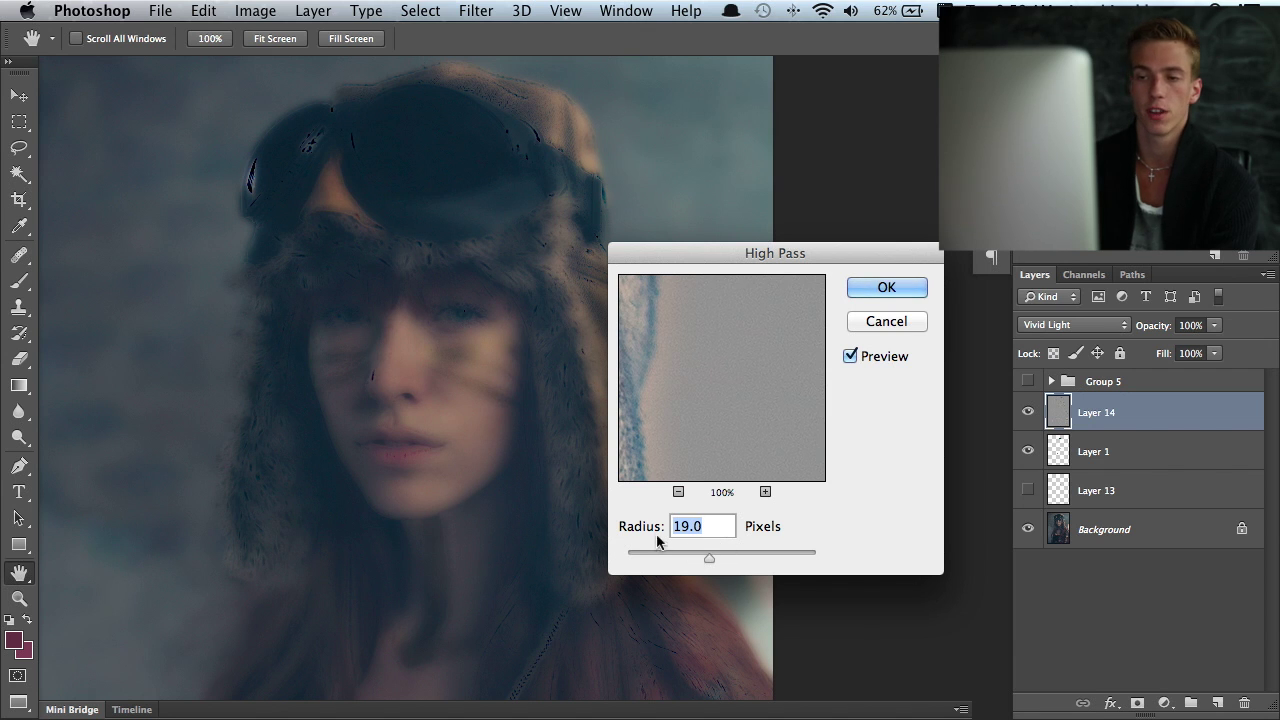
{"action": "left_click", "coordinate": [430, 363]}
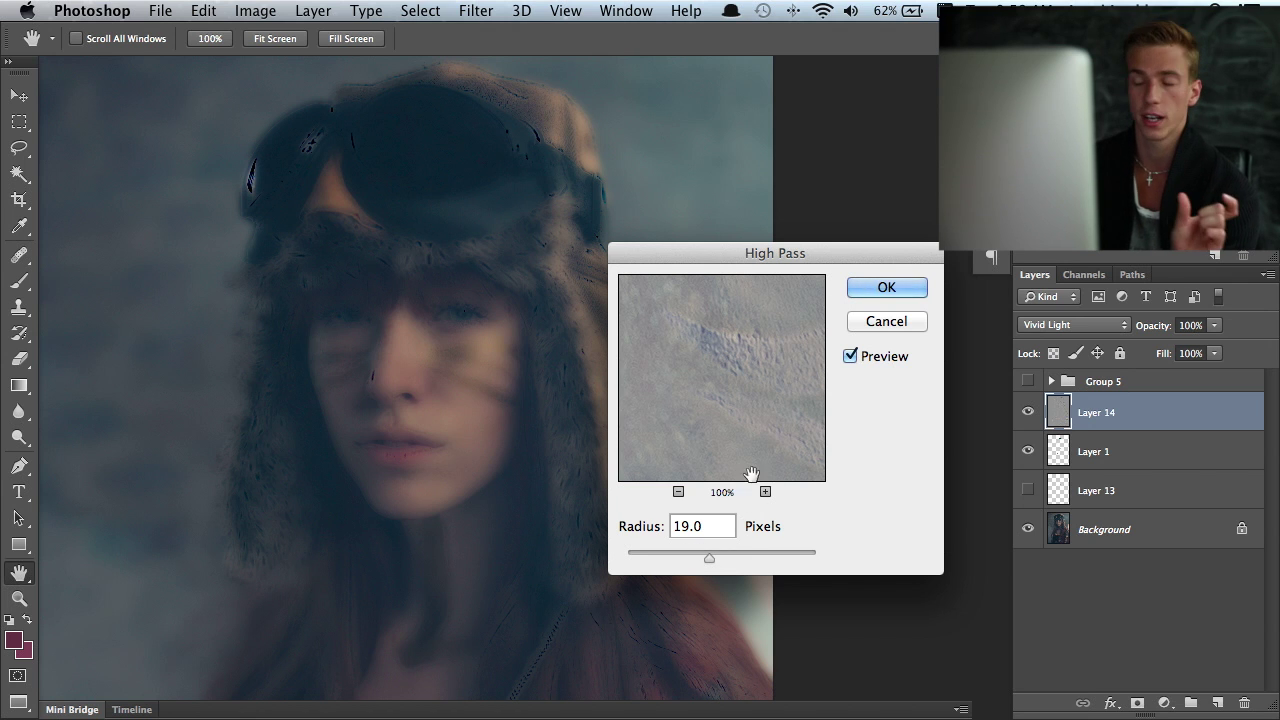
{"action": "left_click", "coordinate": [873, 288]}
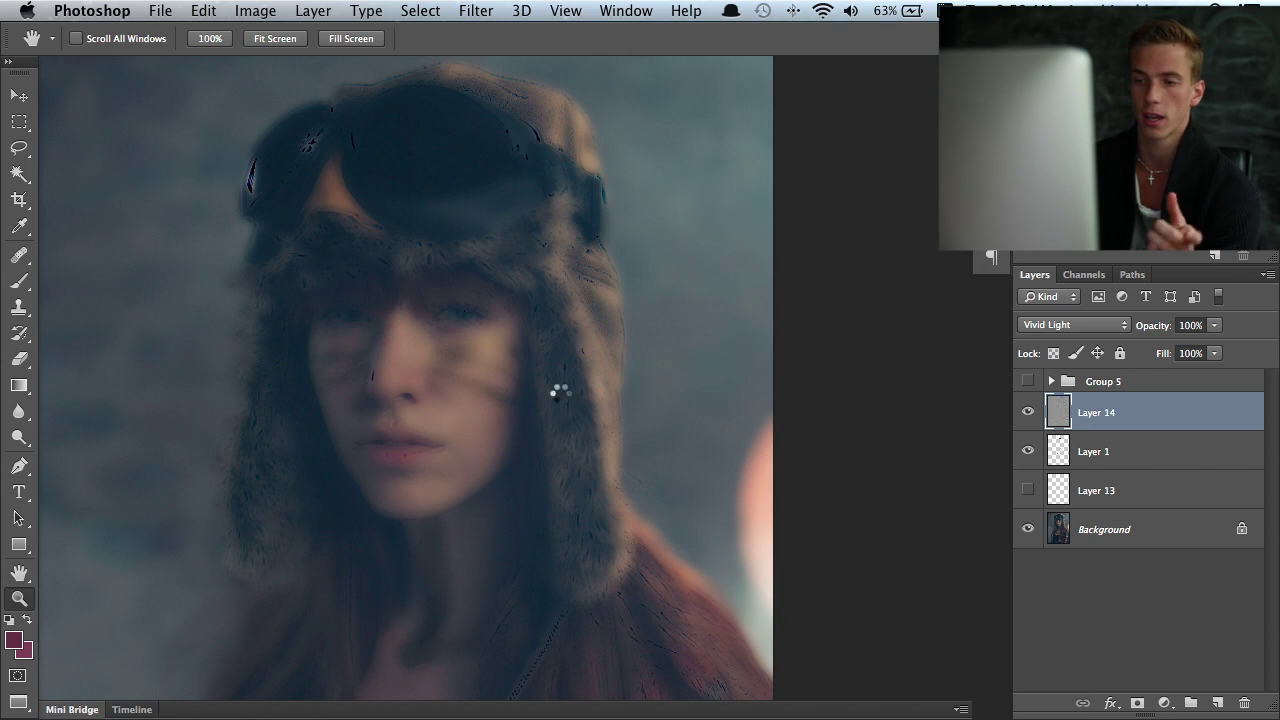
{"action": "left_click", "coordinate": [472, 366]}
Zoom closer on the face and run Filter > Blur > Gaussian Blur at 21.9 pixels on Layer 14.
{"action": "left_click", "coordinate": [448, 405]}
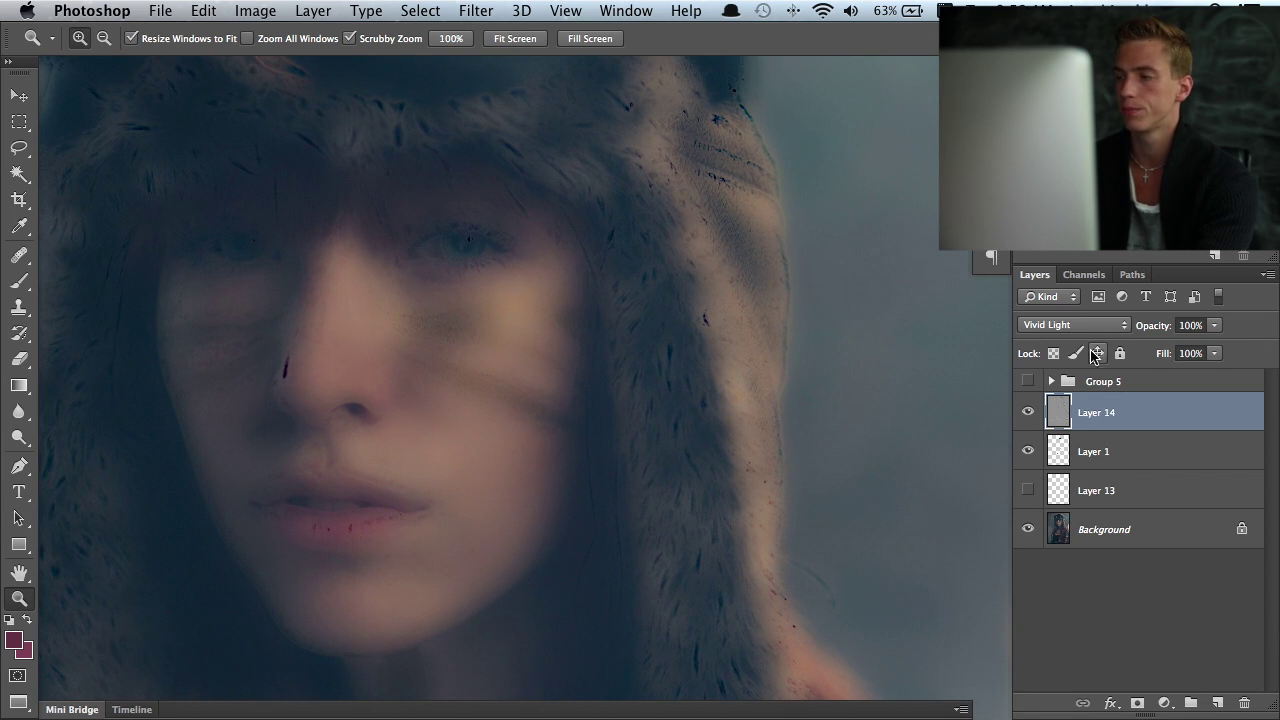
{"action": "left_click", "coordinate": [490, 20]}
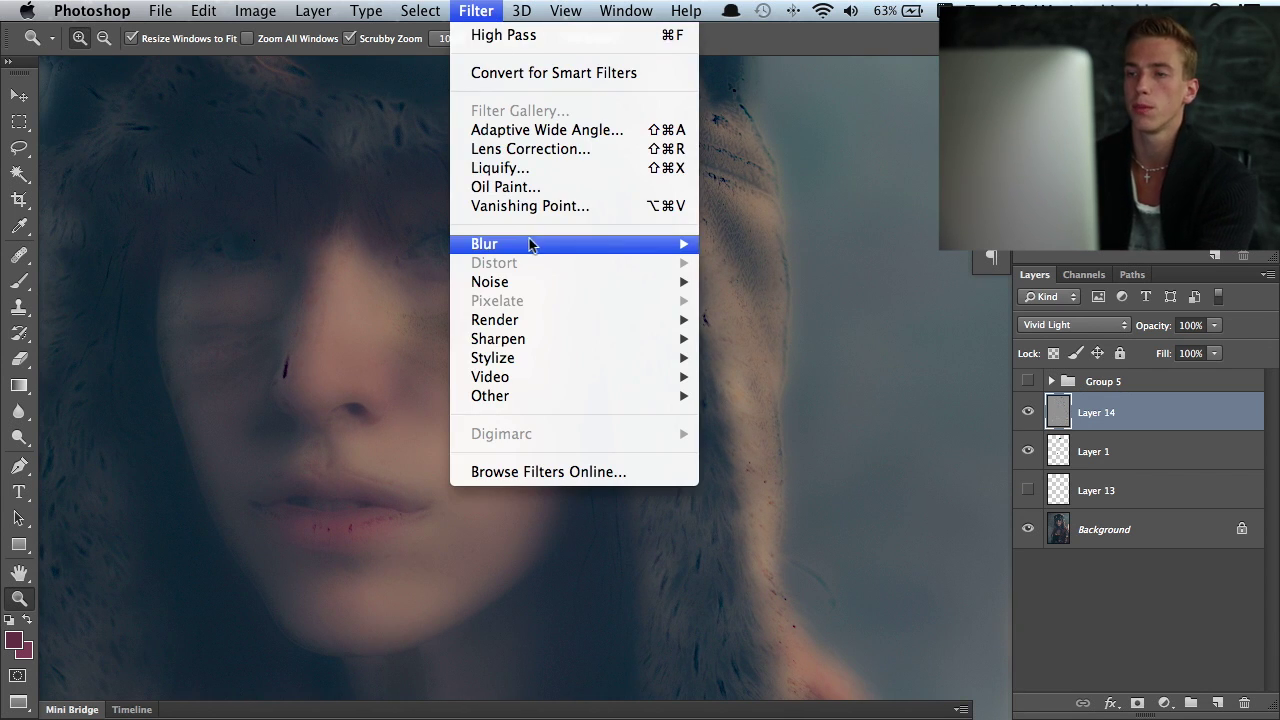
{"action": "mouse_move", "coordinate": [540, 244]}
{"action": "left_click", "coordinate": [770, 398]}
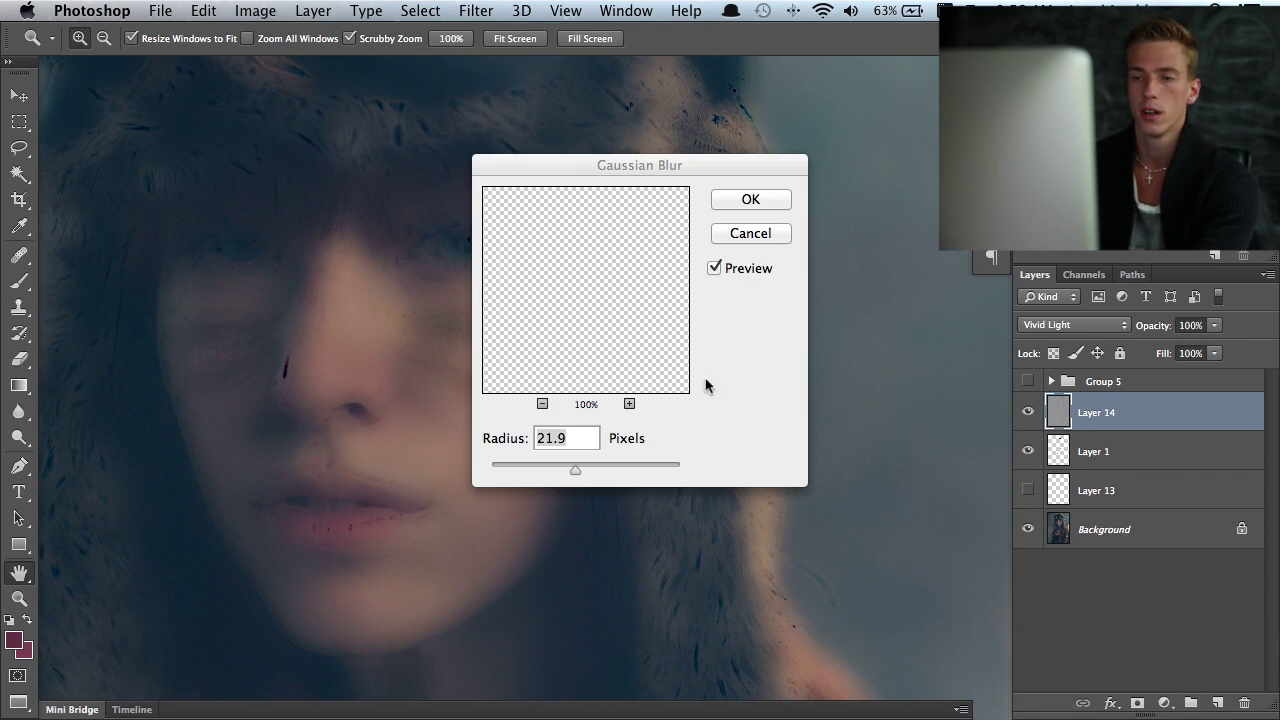
{"action": "mouse_move", "coordinate": [575, 468]}
{"action": "left_mouse_down"}
{"action": "mouse_move", "coordinate": [590, 463]}
{"action": "mouse_move", "coordinate": [549, 483]}
{"action": "mouse_move", "coordinate": [550, 470]}
{"action": "mouse_move", "coordinate": [571, 471]}
{"action": "left_mouse_up"}
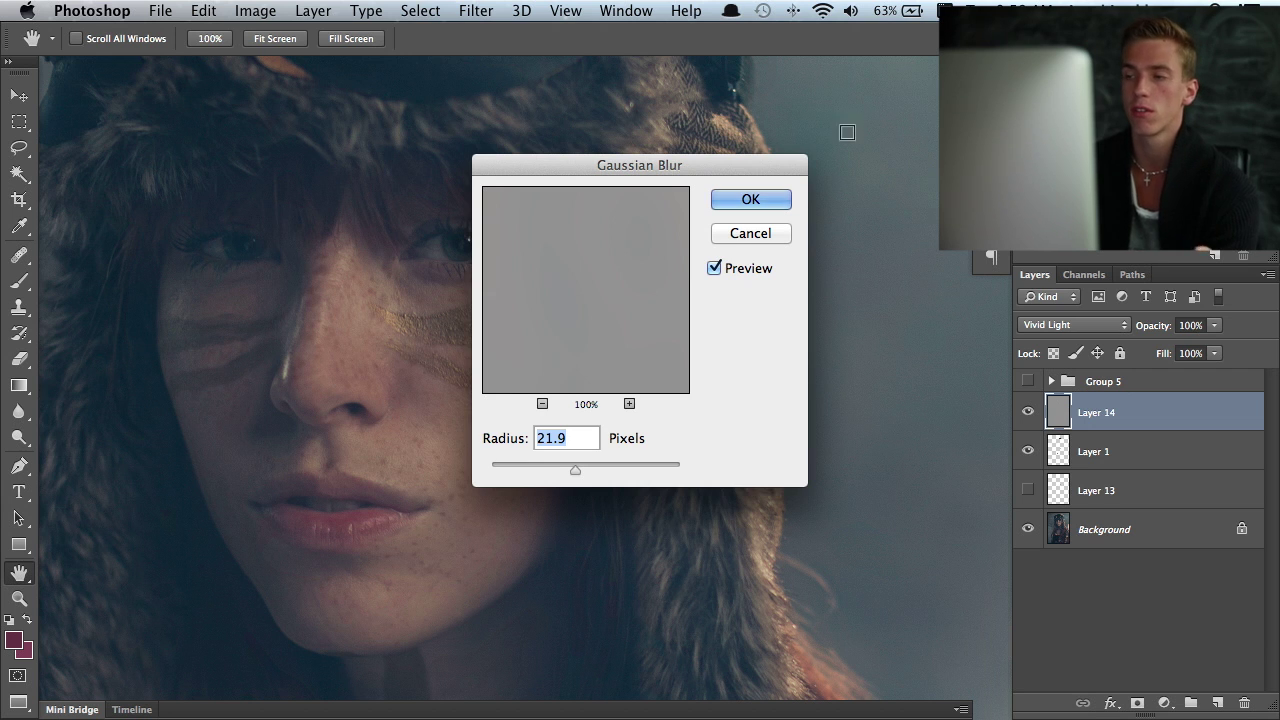
{"action": "left_click", "coordinate": [750, 199]}
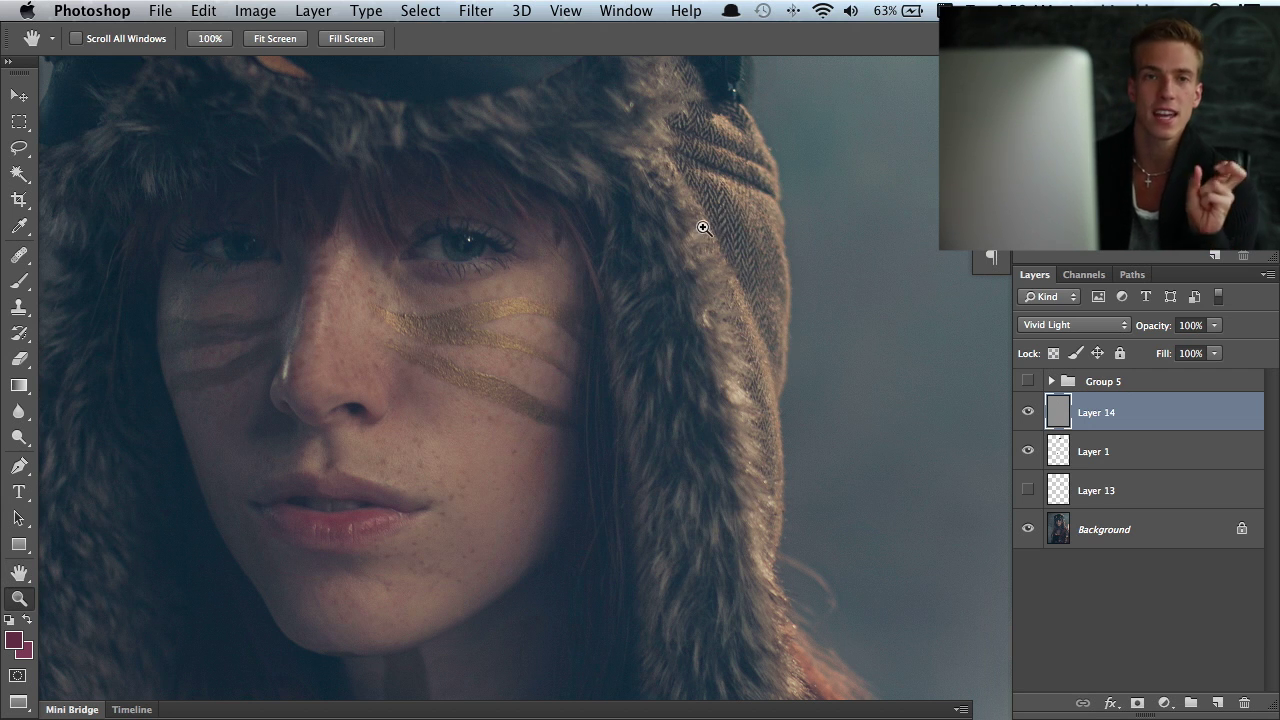
{"action": "left_click", "coordinate": [1027, 411]}
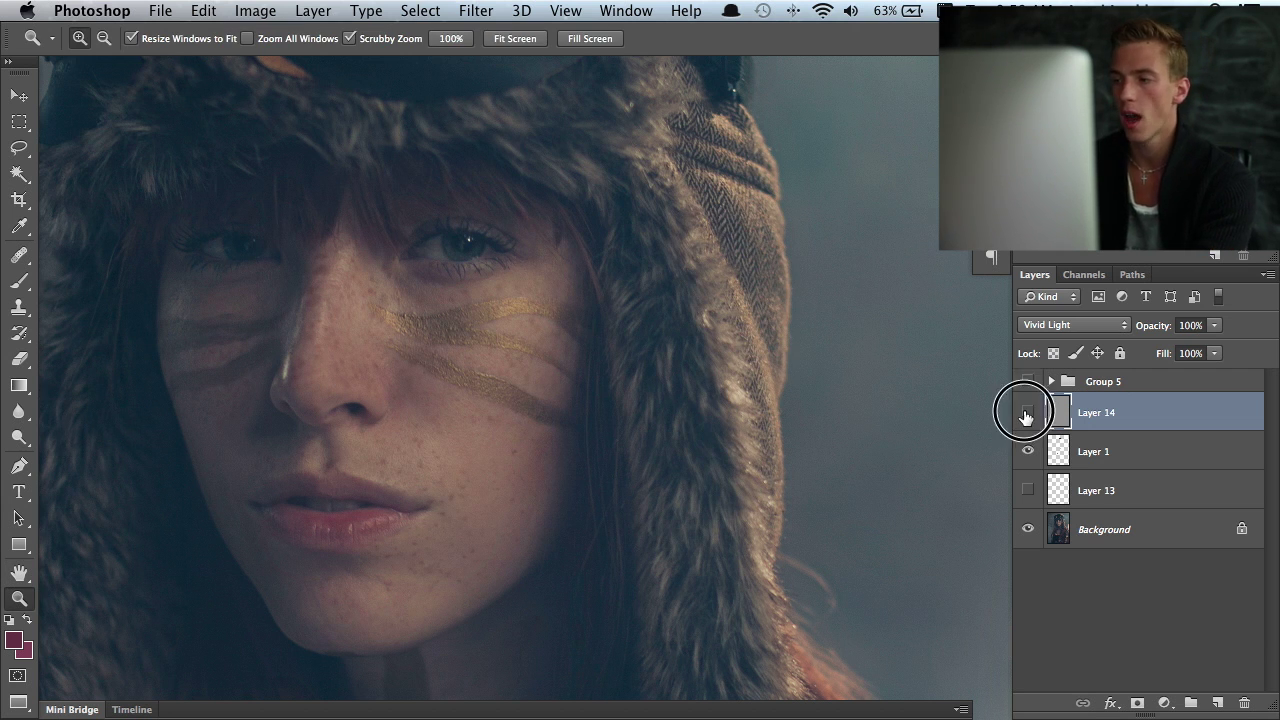
{"action": "left_click", "coordinate": [1027, 412]}
{"action": "left_click", "coordinate": [1027, 413]}
{"action": "left_click", "coordinate": [1027, 413]}
{"action": "left_click", "coordinate": [1027, 413]}
{"action": "left_click", "coordinate": [1027, 412]}
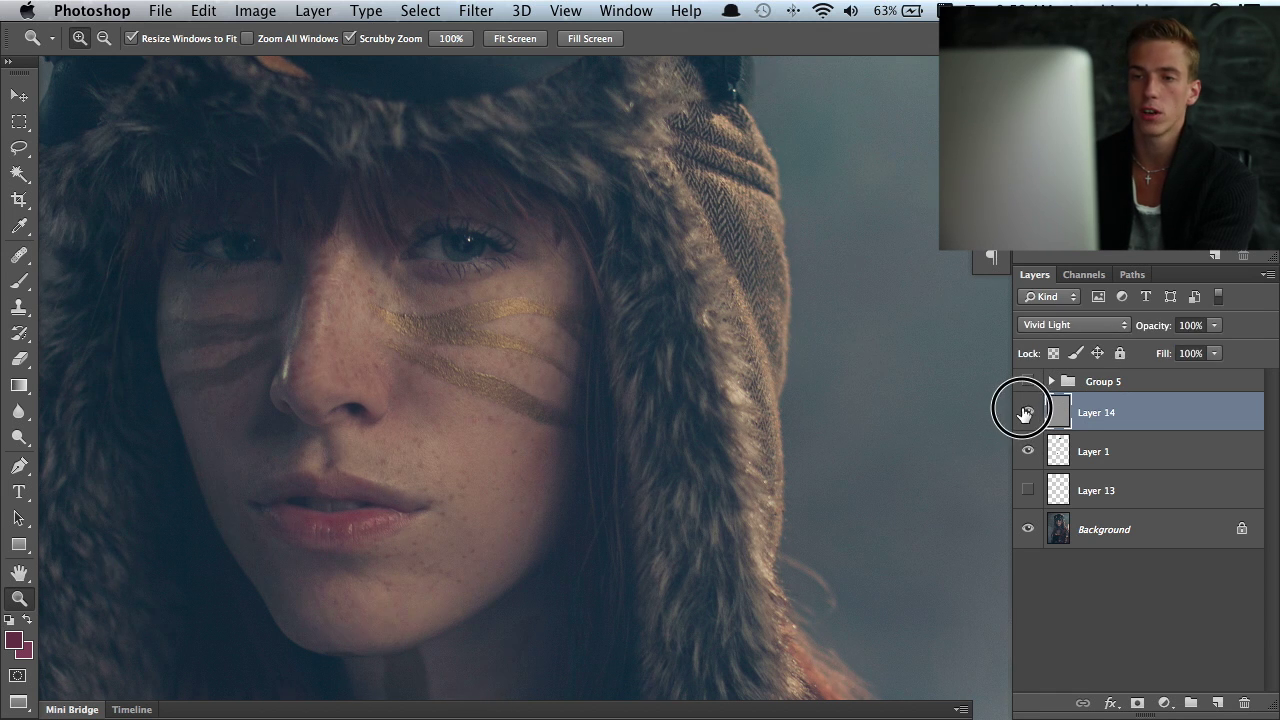
{"action": "left_click", "coordinate": [1027, 412]}
{"action": "left_click", "coordinate": [1026, 412]}
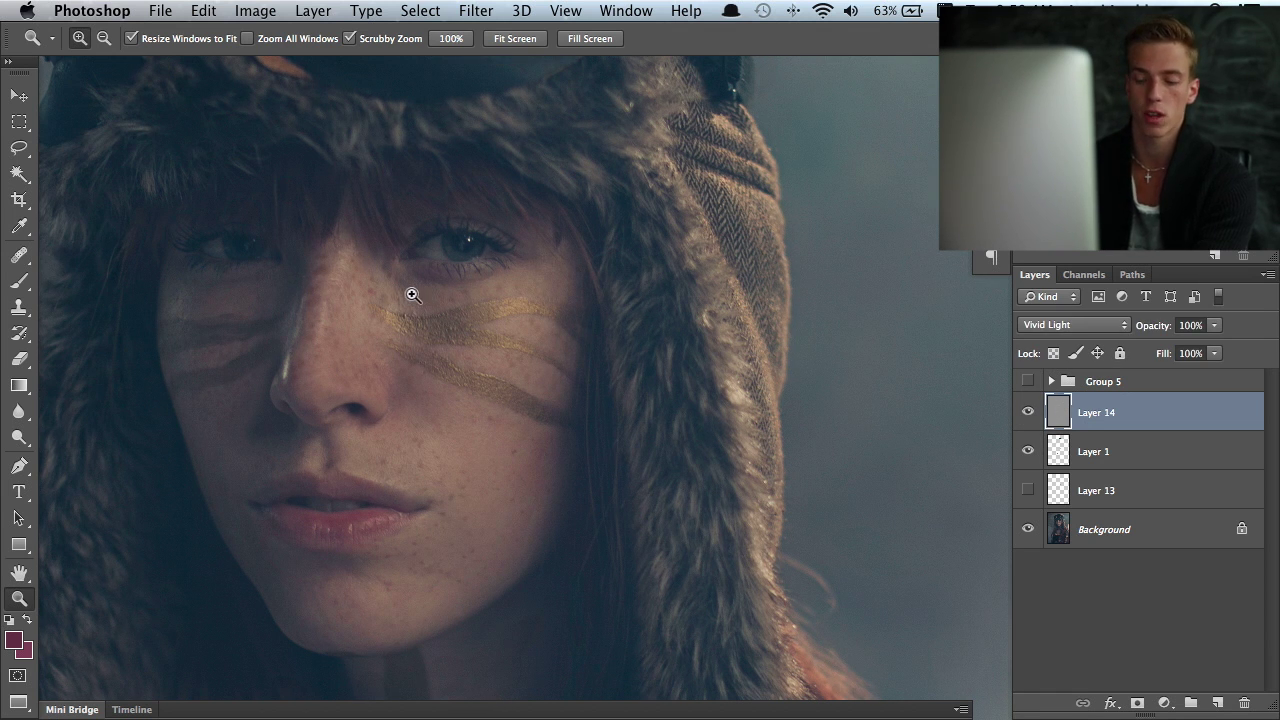
{"action": "left_click", "coordinate": [378, 285], "text": "alt"}
{"action": "left_click", "coordinate": [378, 286], "text": "alt"}
{"action": "left_click", "coordinate": [384, 288], "text": "alt"}
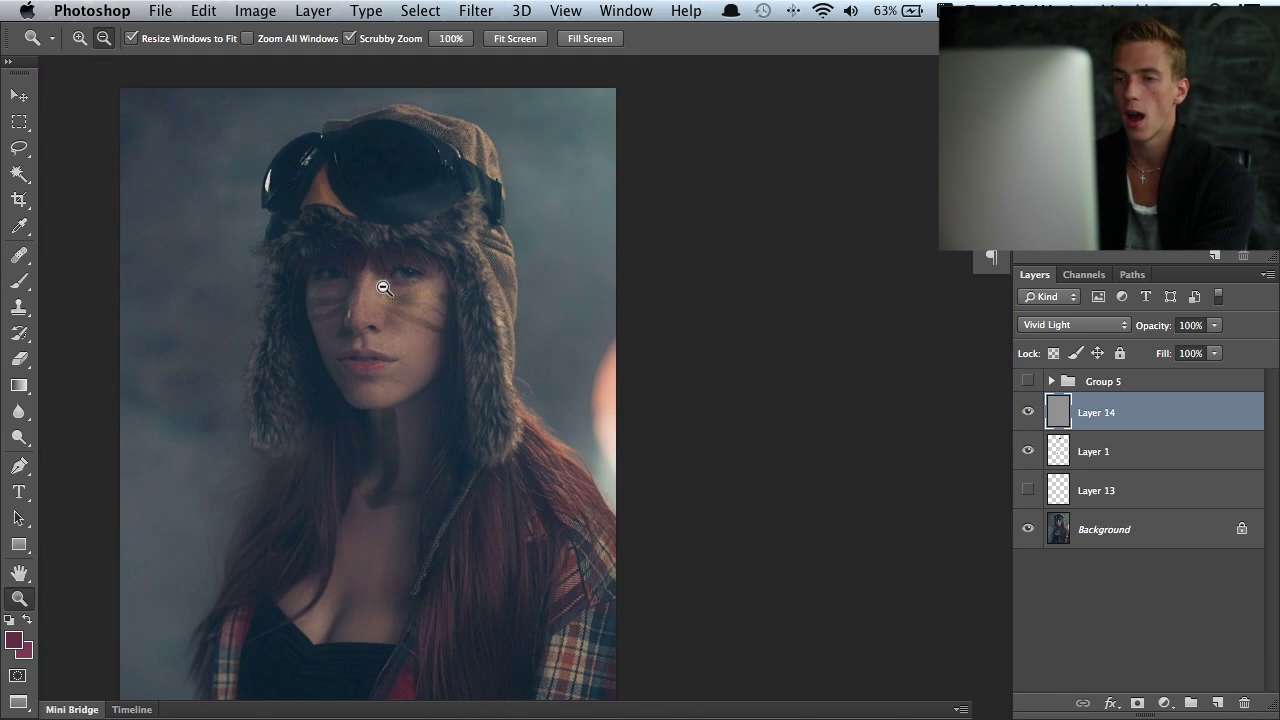
{"action": "left_click", "coordinate": [405, 290], "text": "alt"}
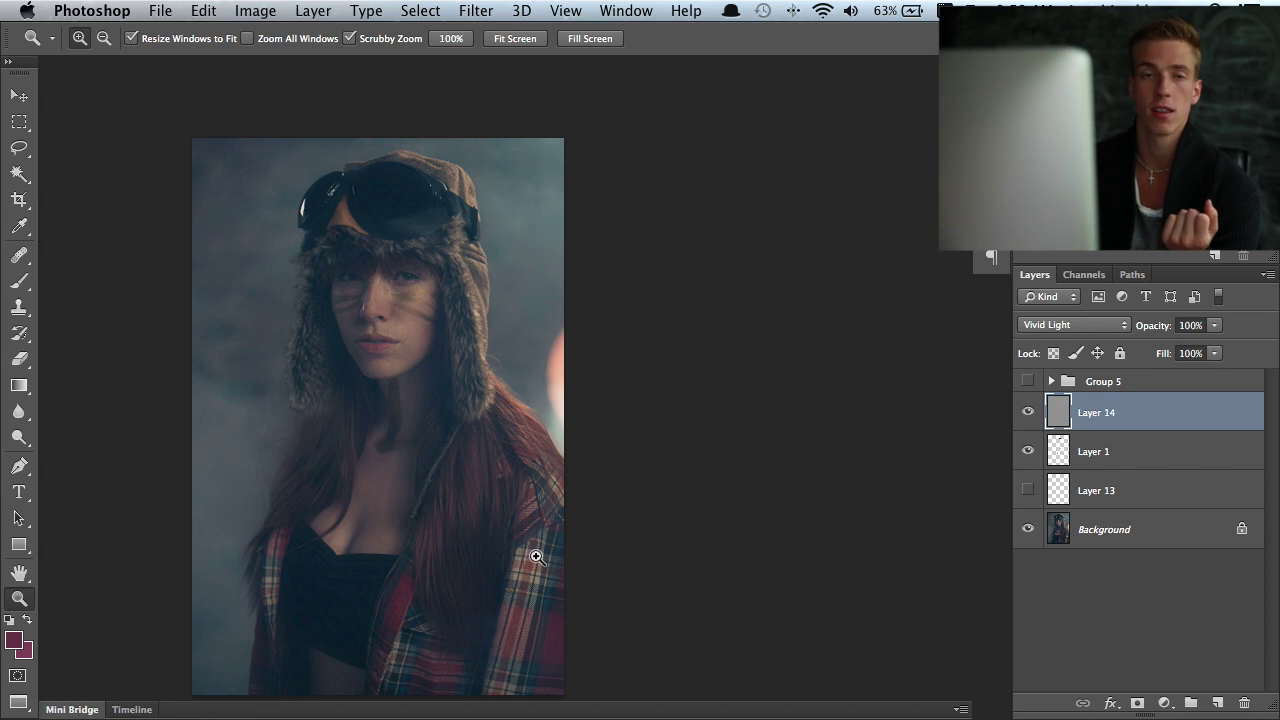
Make Group 5 visible, toggling it off and on once to compare the darker grade.
{"action": "left_click", "coordinate": [1028, 382]}
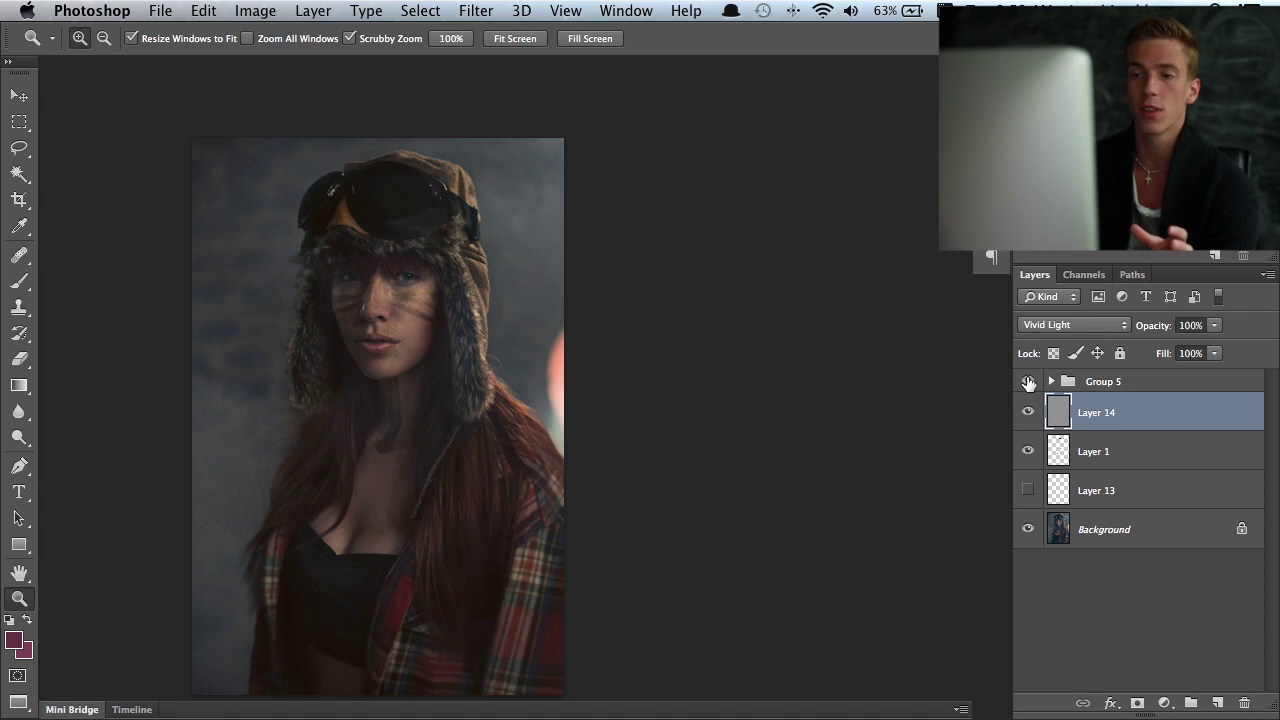
{"action": "left_click", "coordinate": [417, 329]}
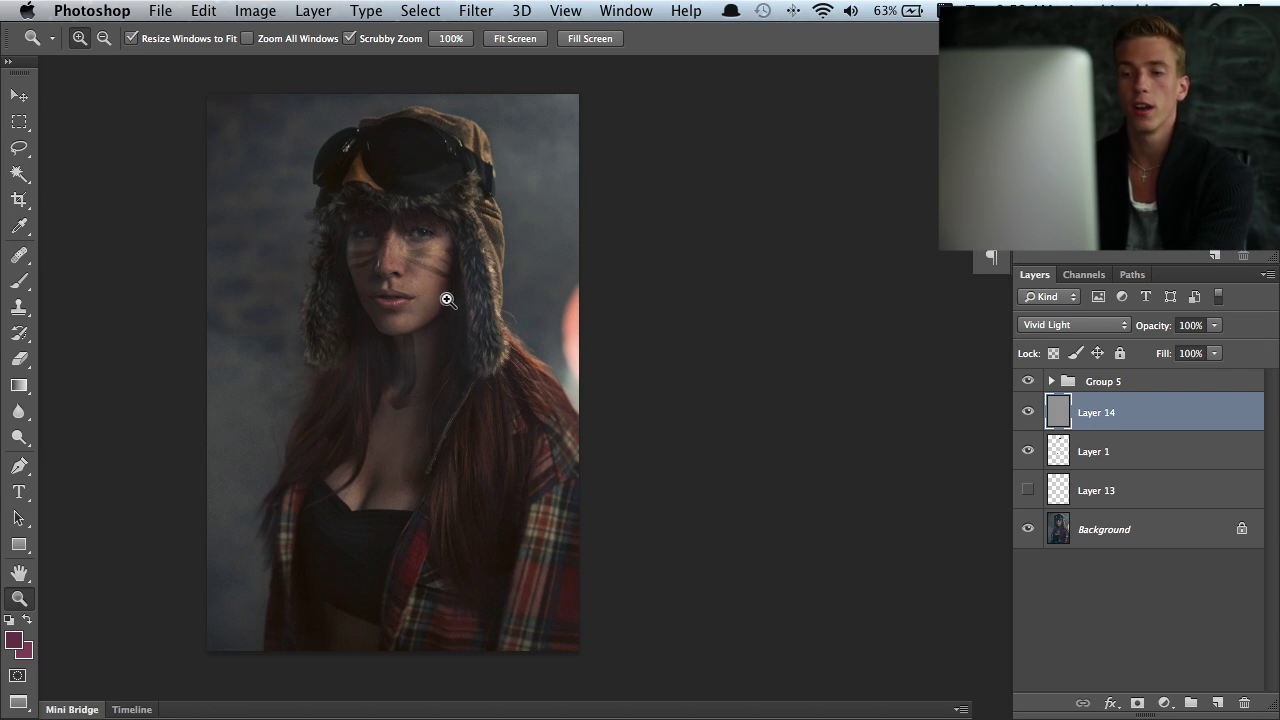
{"action": "left_click", "coordinate": [1028, 381]}
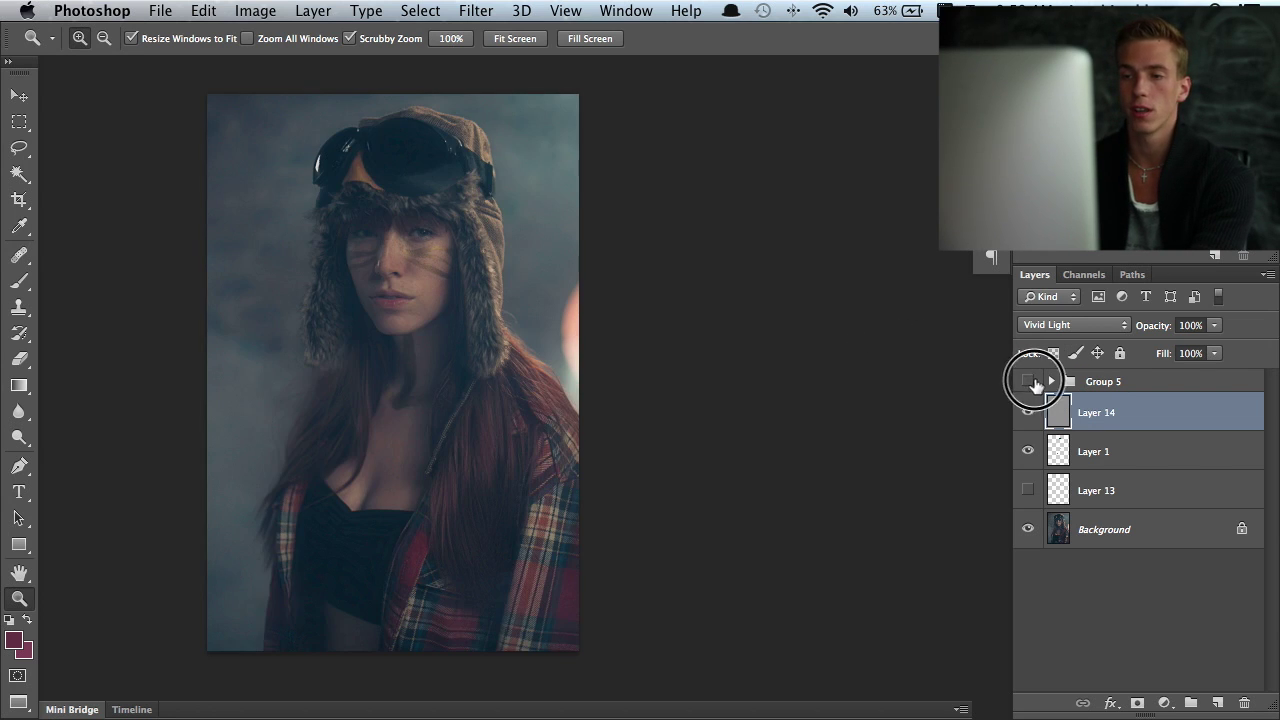
{"action": "left_click", "coordinate": [1028, 381]}
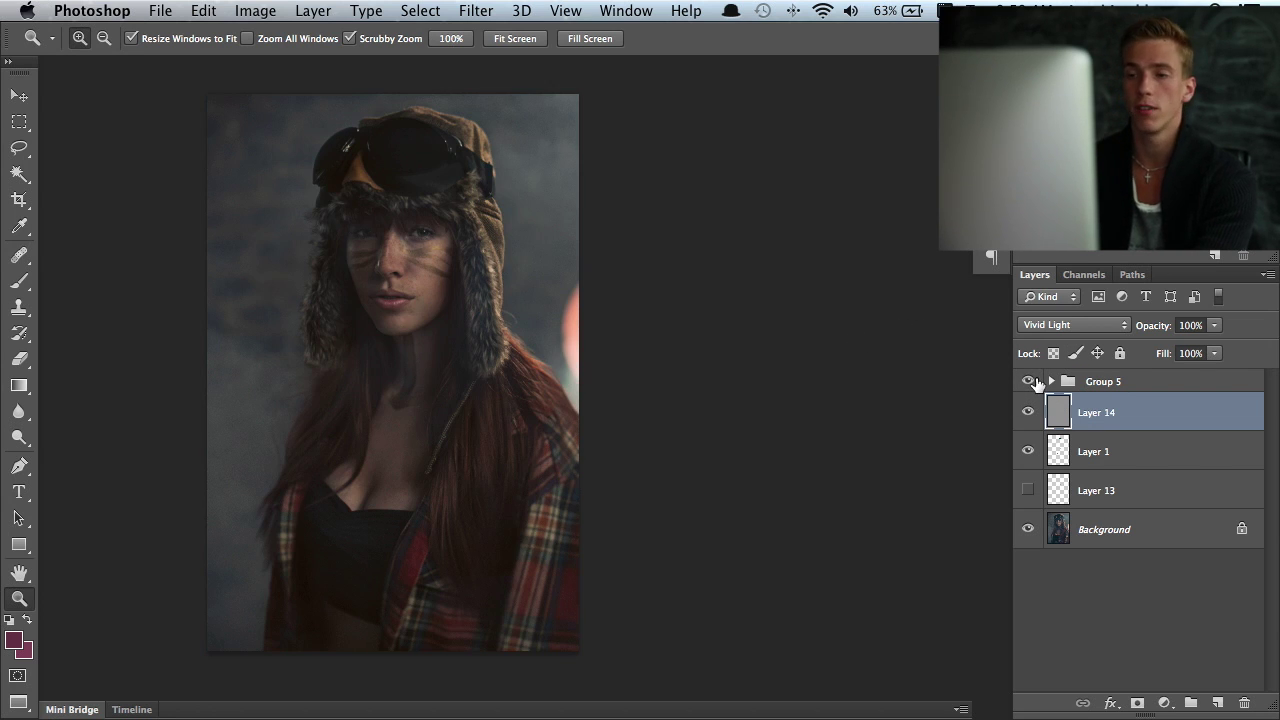